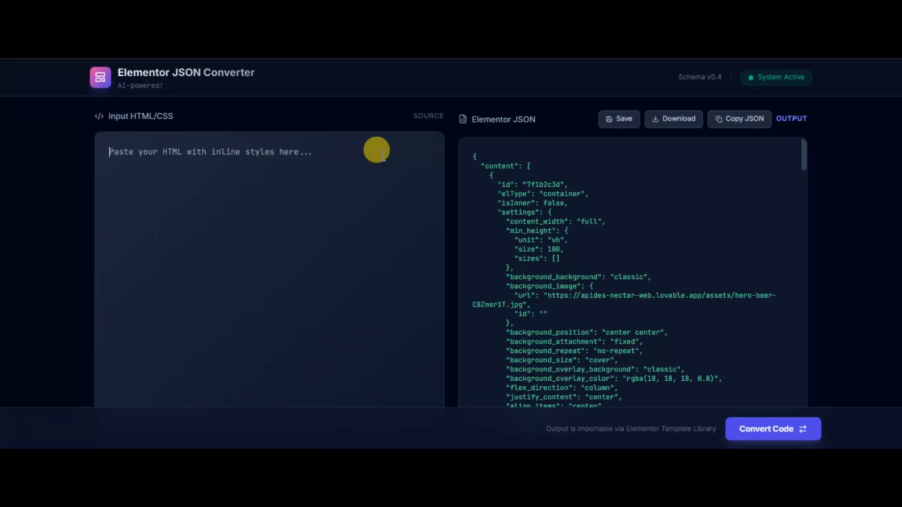
- In Google AI Studio, select Gemini 3 Pro Preview and run the copied hero-section prompt with Home-Earthly-Elegance.png attached
{"action": "left_click", "coordinate": [366, 168]}
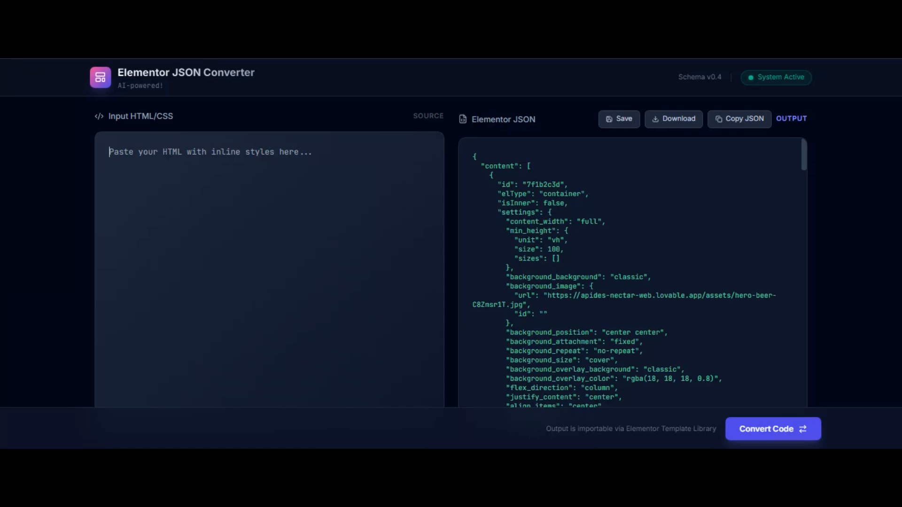
{"action": "left_click", "coordinate": [422, 5]}
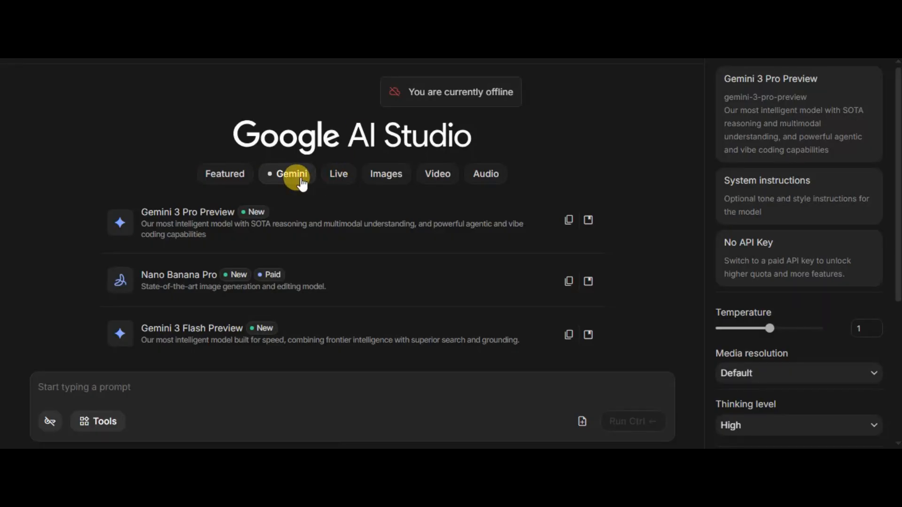
{"action": "left_click", "coordinate": [292, 175]}
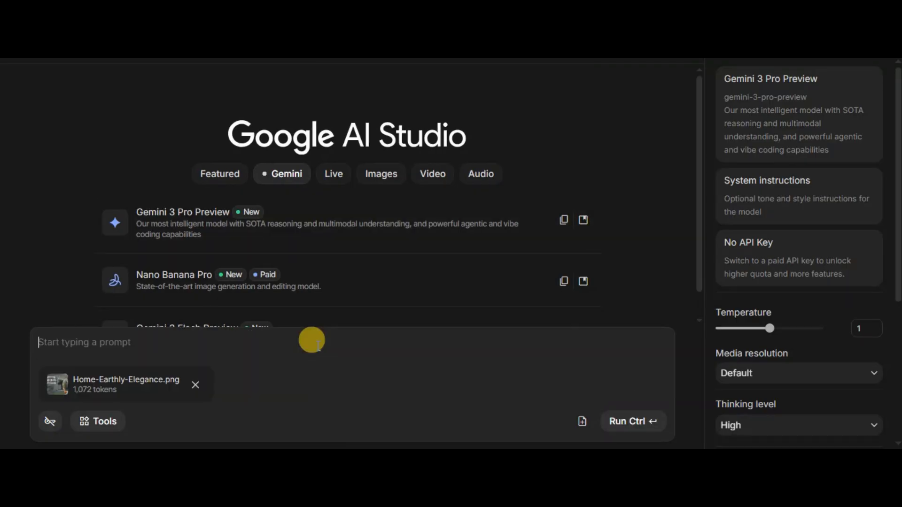
{"action": "right_click", "coordinate": [316, 343]}
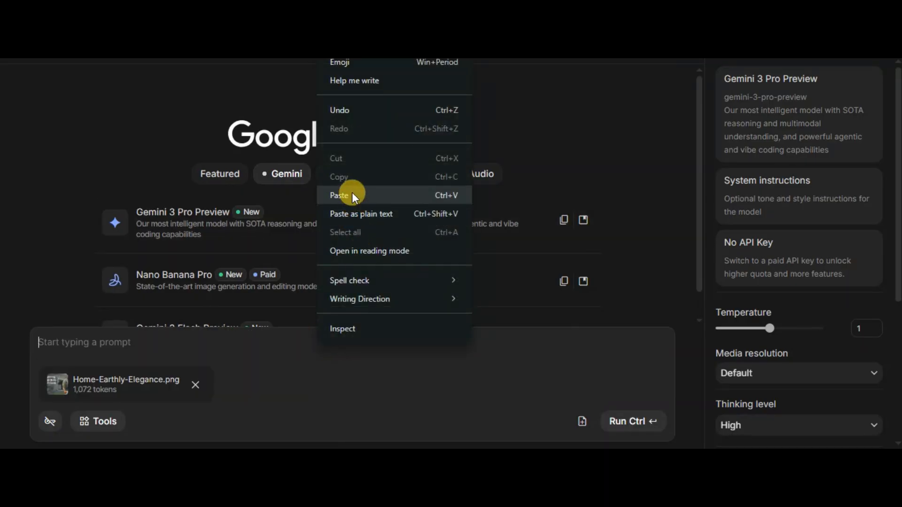
{"action": "left_click", "coordinate": [351, 192]}
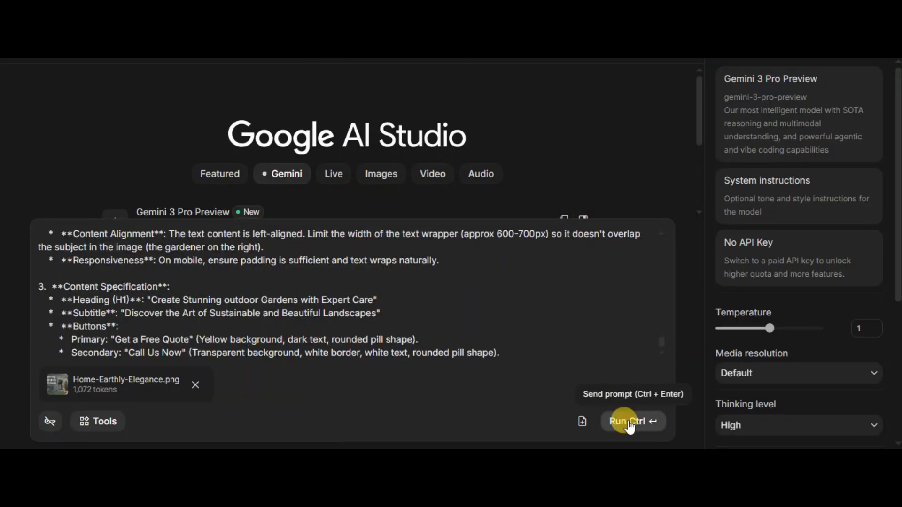
{"action": "left_click", "coordinate": [628, 422]}
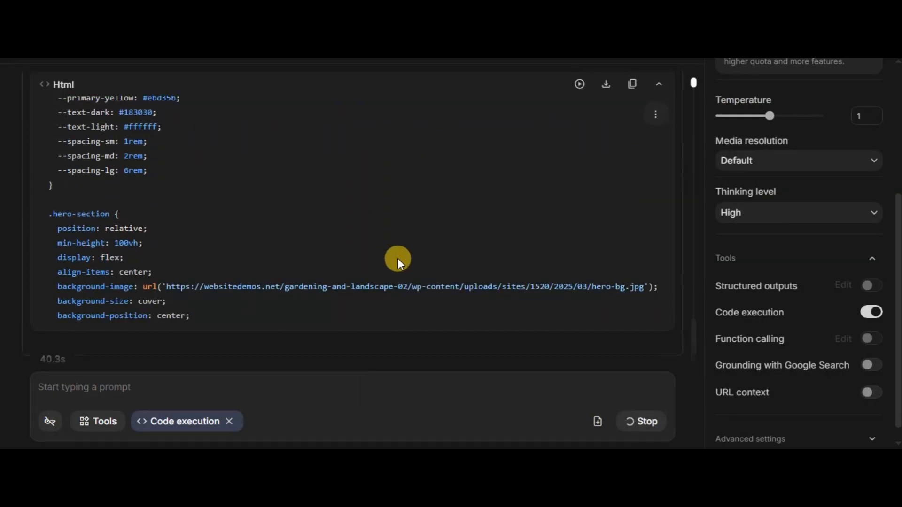
- Look over the generated hero-section HTML code and copy the whole code block
{"action": "scroll", "coordinate": [399, 292], "scroll_direction": "down", "scroll_amount": 10}
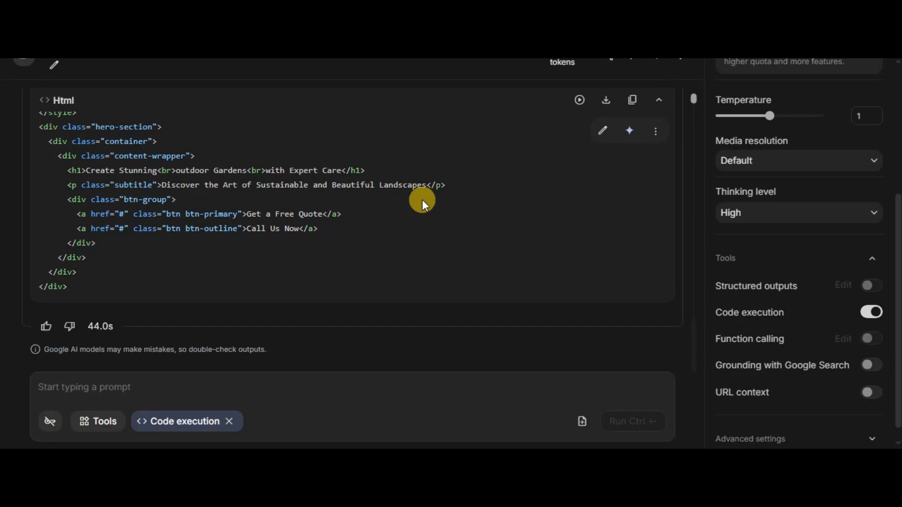
{"action": "scroll", "coordinate": [359, 172], "scroll_direction": "up", "scroll_amount": 3}
{"action": "scroll", "coordinate": [379, 158], "scroll_direction": "down", "scroll_amount": 3}
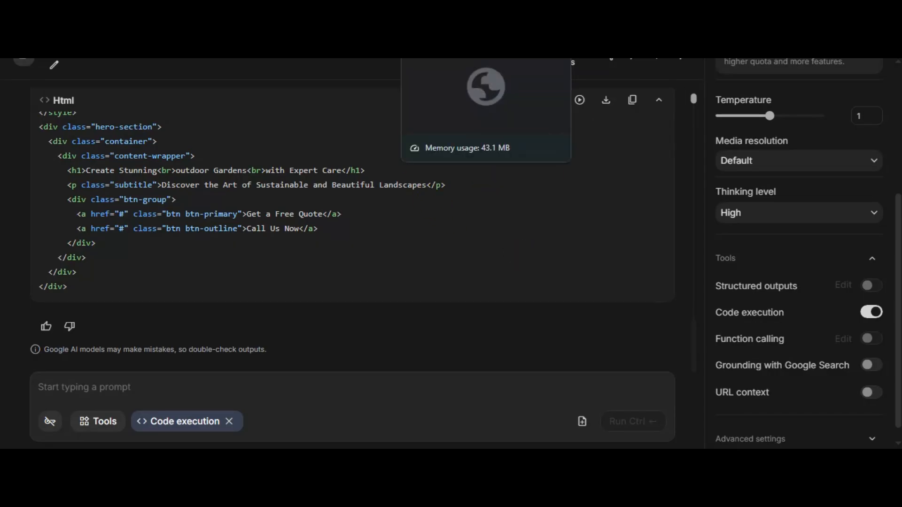
{"action": "left_click", "coordinate": [441, 9]}
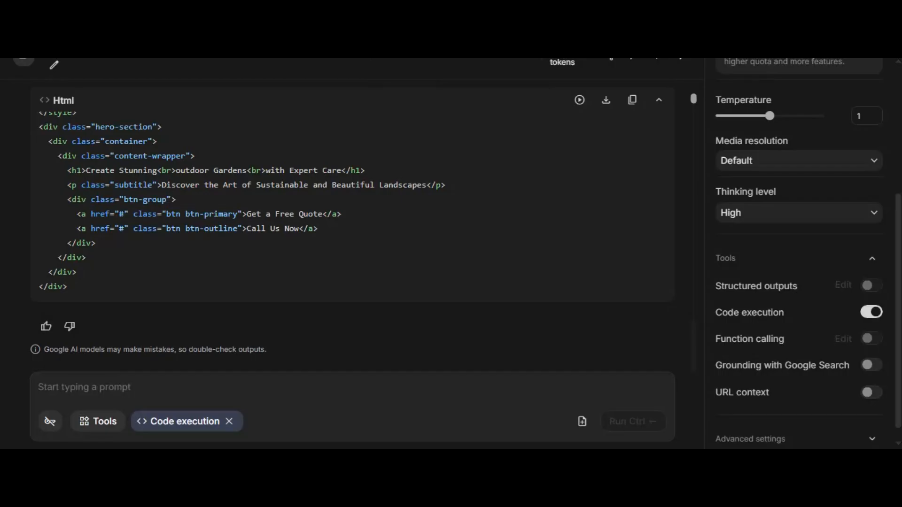
{"action": "left_click", "coordinate": [633, 100]}
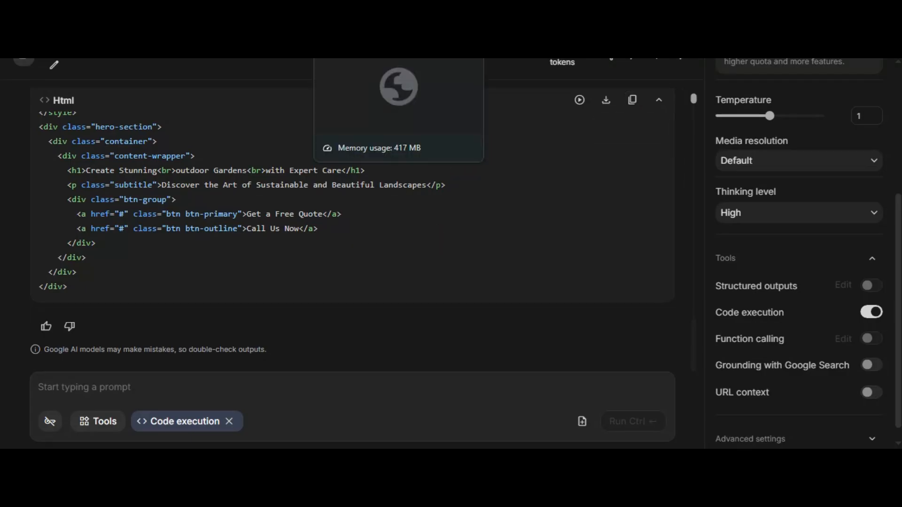
- Switch to the Elementor JSON Converter, paste the copied HTML as the source and convert it to Elementor JSON
{"action": "left_click", "coordinate": [314, 28]}
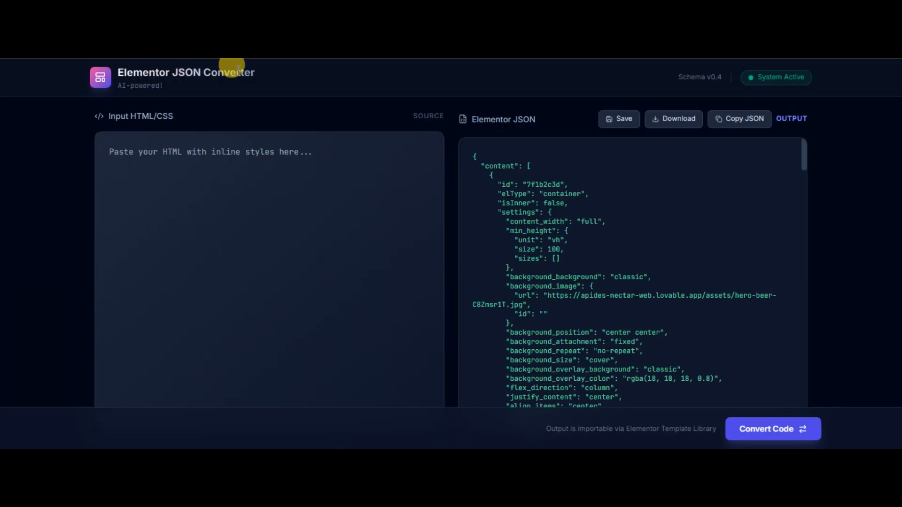
{"action": "right_click", "coordinate": [253, 151]}
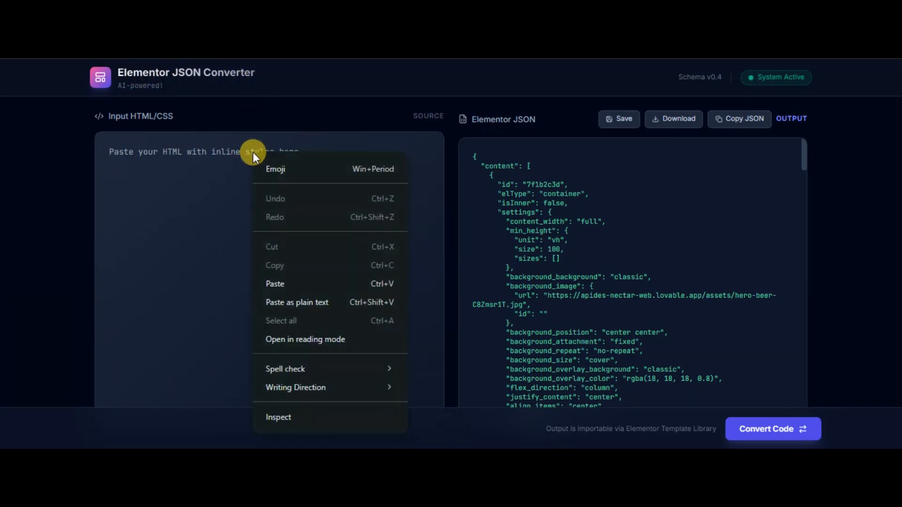
{"action": "left_click", "coordinate": [272, 284]}
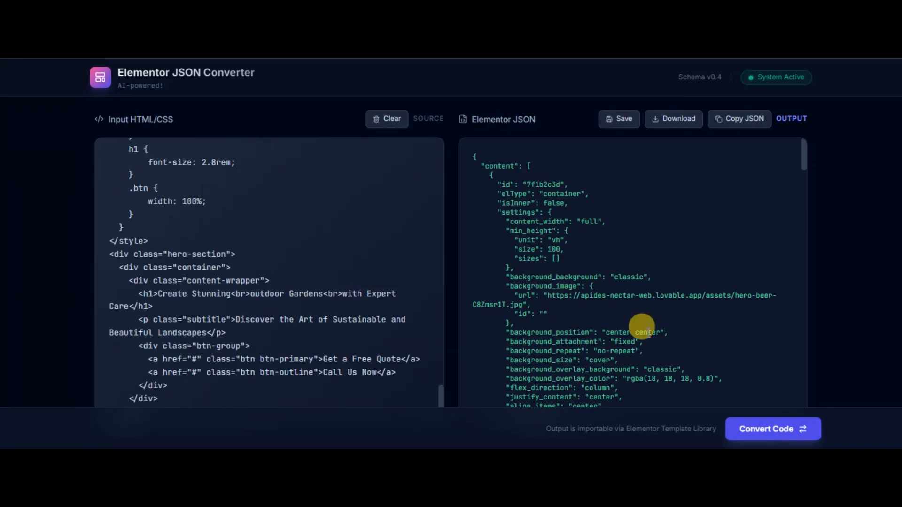
{"action": "left_click", "coordinate": [766, 429]}
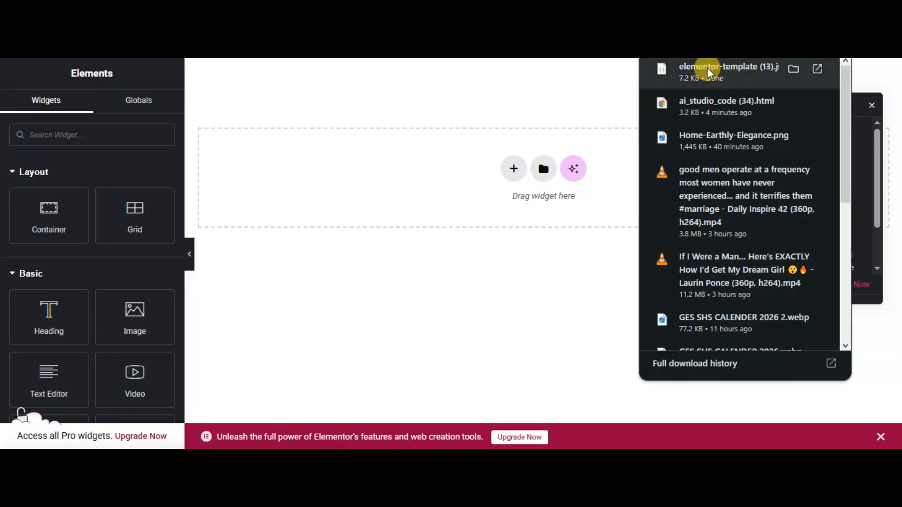
- In the Elementor editor, import the downloaded elementor-template (13) file onto the empty page canvas and dismiss the upgrade banner
{"action": "left_click_drag", "start_coordinate": [654, 81], "coordinate": [388, 174]}
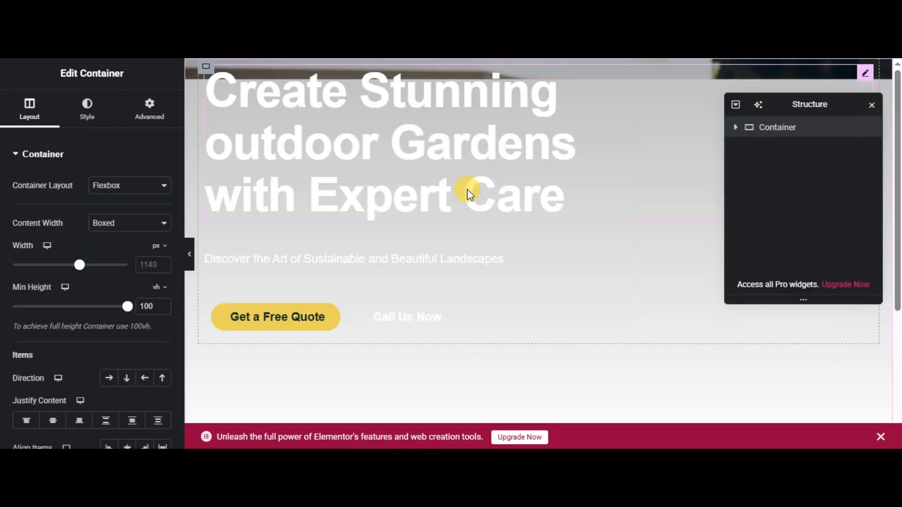
{"action": "left_click", "coordinate": [330, 194]}
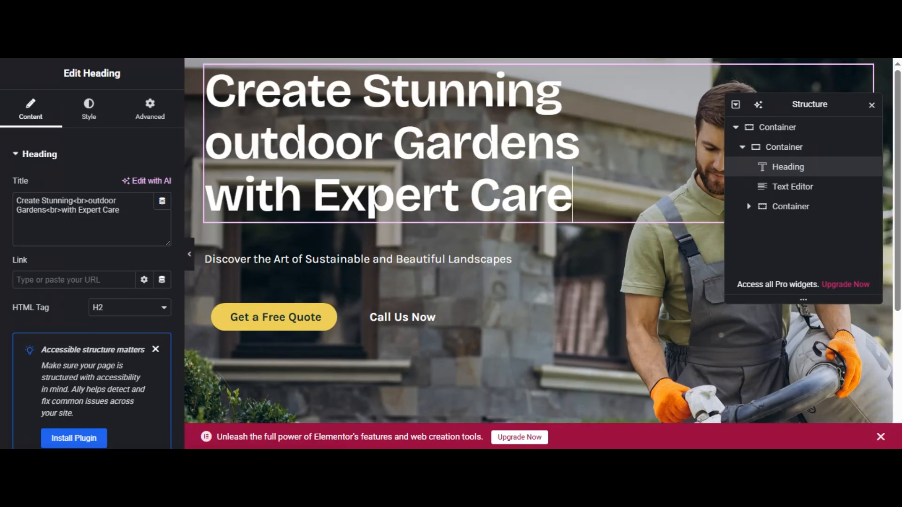
{"action": "left_click", "coordinate": [425, 10]}
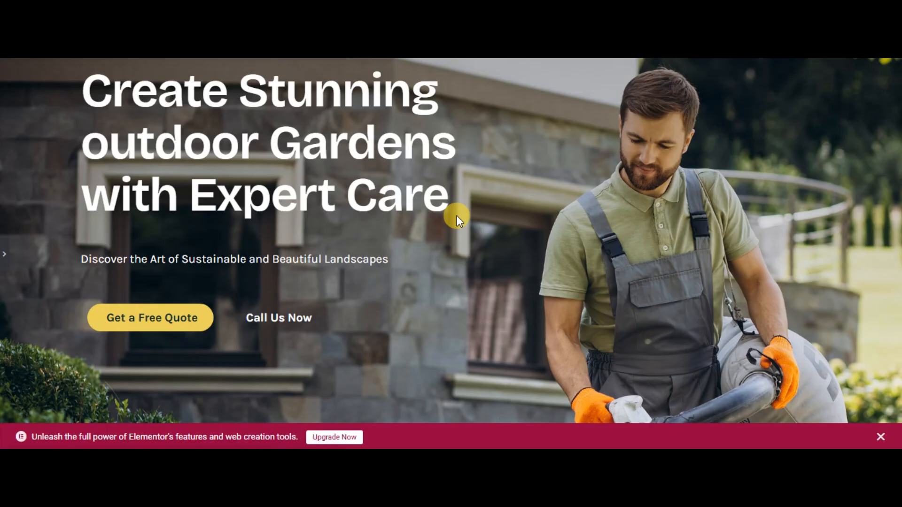
{"action": "left_click", "coordinate": [880, 437]}
- Give the "Call Us Now" button a solid white border 2 px wide
{"action": "left_click", "coordinate": [353, 293]}
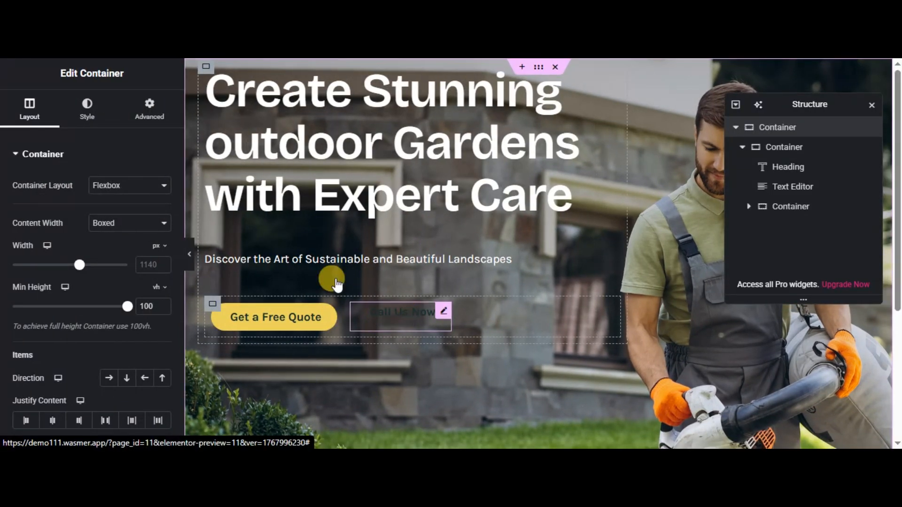
{"action": "left_click", "coordinate": [89, 113]}
{"action": "scroll", "coordinate": [78, 294], "scroll_direction": "down", "scroll_amount": 3}
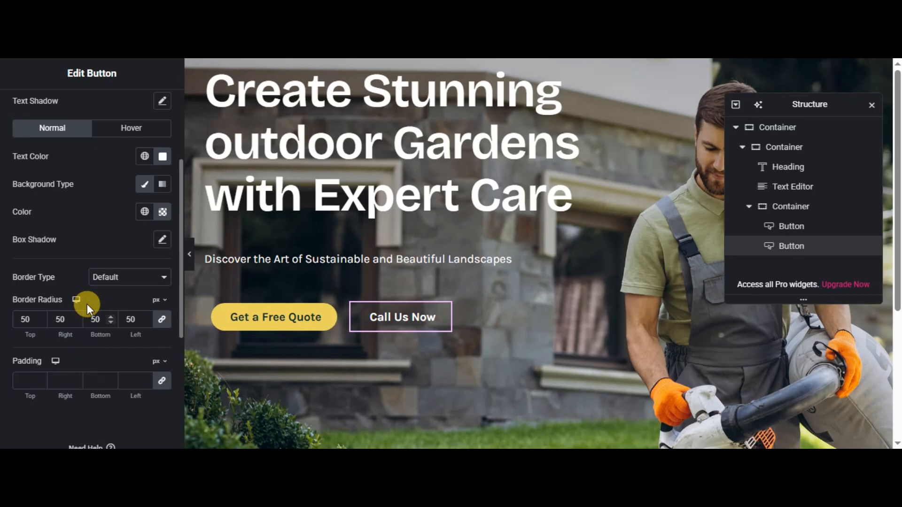
{"action": "left_click", "coordinate": [122, 280]}
{"action": "left_click", "coordinate": [125, 321]}
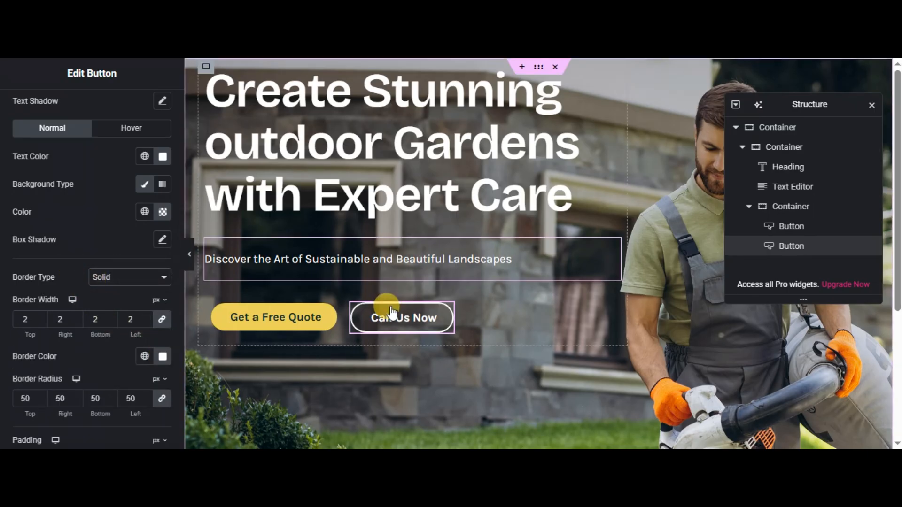
{"action": "scroll", "coordinate": [57, 266], "scroll_direction": "up", "scroll_amount": 3}
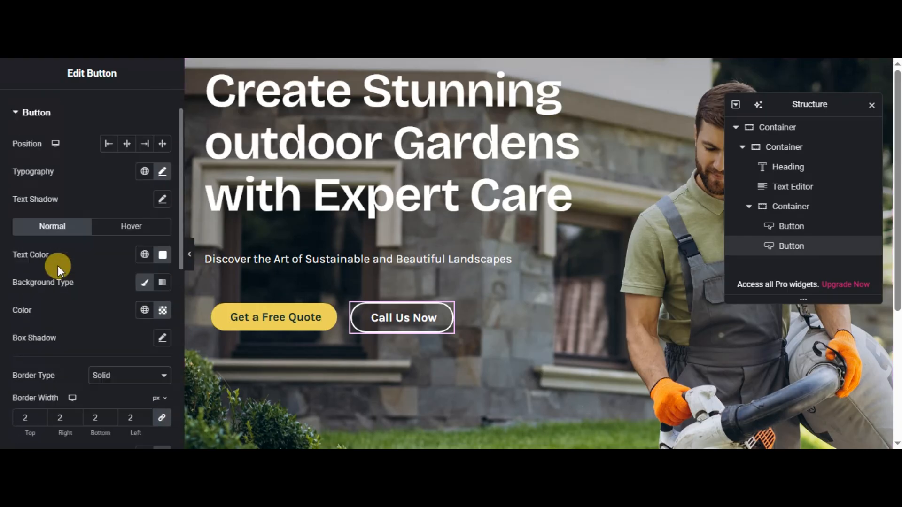
{"action": "left_click", "coordinate": [481, 234]}
{"action": "left_click", "coordinate": [483, 262]}
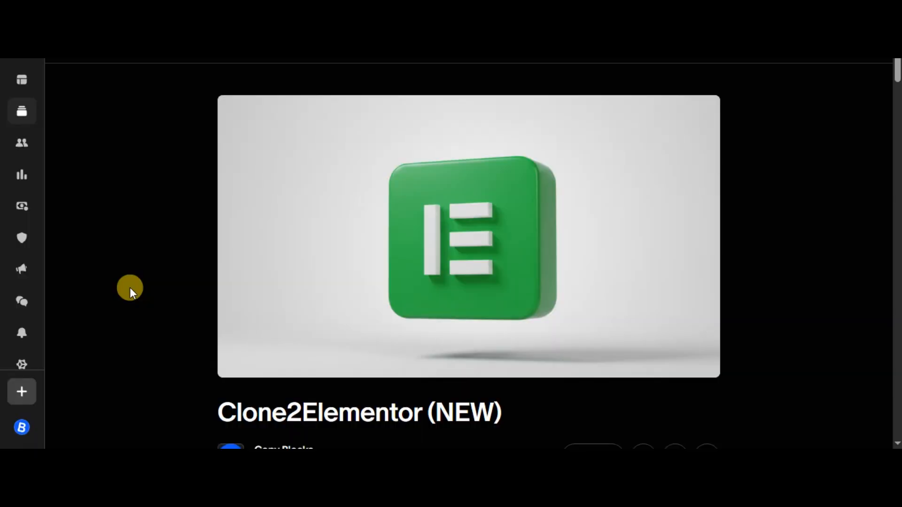
{"action": "scroll", "coordinate": [130, 288], "scroll_direction": "down", "scroll_amount": 7}
{"action": "scroll", "coordinate": [130, 288], "scroll_direction": "down", "scroll_amount": 2}
{"action": "scroll", "coordinate": [130, 288], "scroll_direction": "up", "scroll_amount": 6}
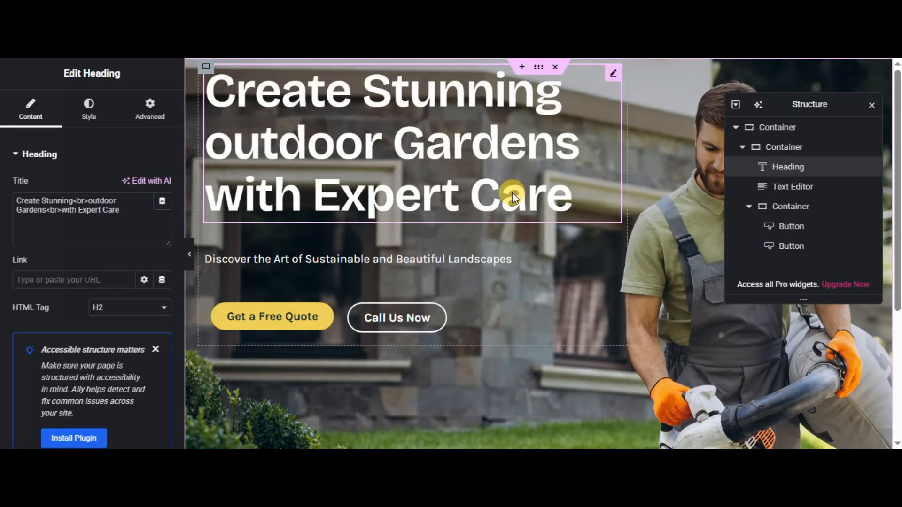
- Copy the hero section's top-level container in the Elementor editor
{"action": "left_click", "coordinate": [427, 266]}
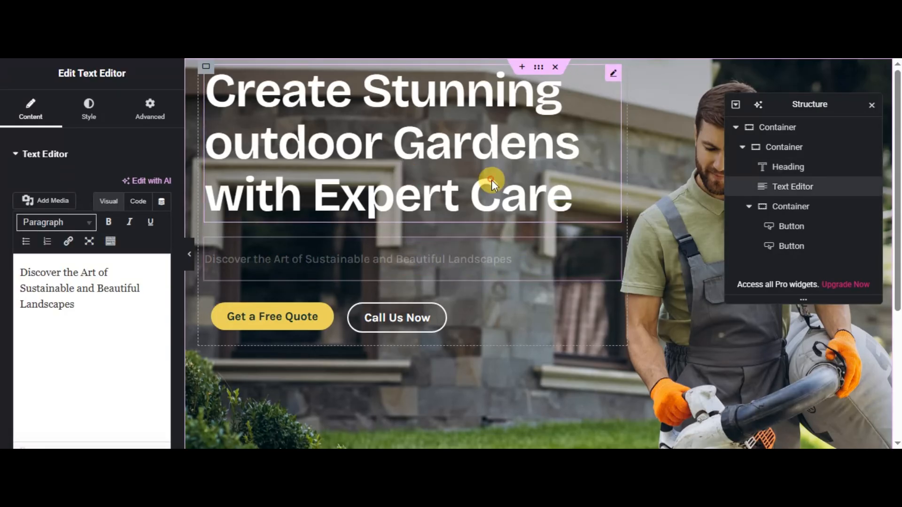
{"action": "left_click", "coordinate": [492, 179]}
{"action": "left_click", "coordinate": [736, 127]}
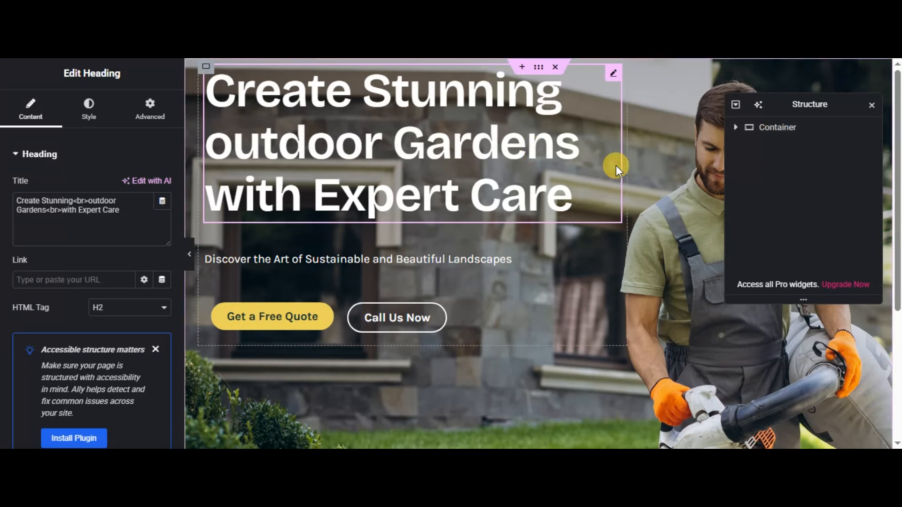
{"action": "right_click", "coordinate": [780, 130]}
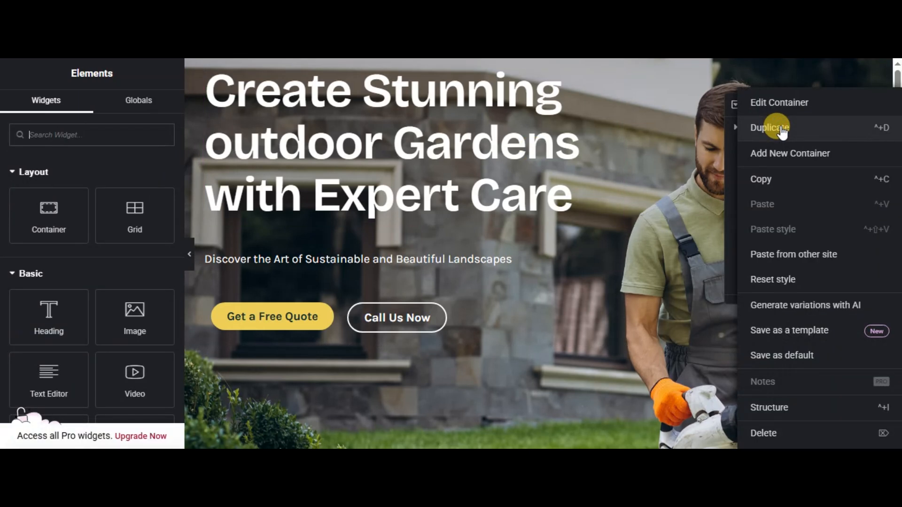
{"action": "left_click", "coordinate": [767, 180]}
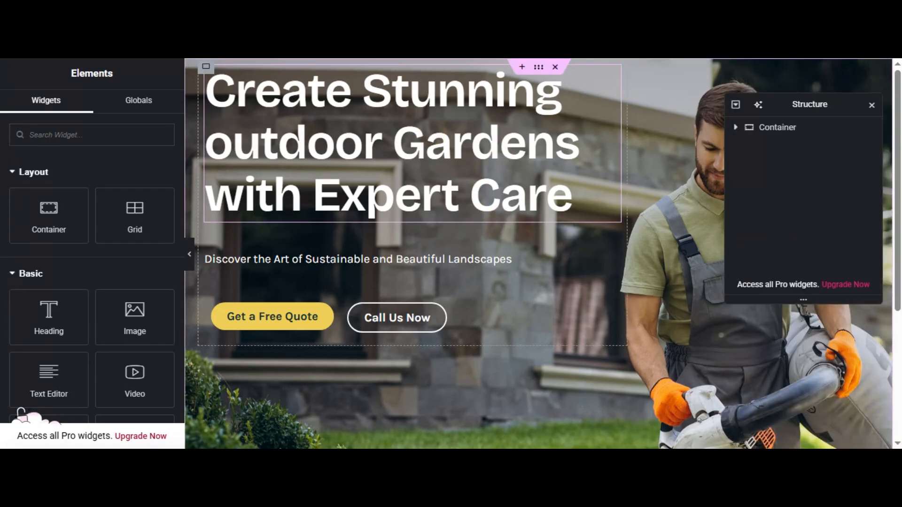
- Switch to the Elementor AI Customizer and replace the sample Original Elementor JSON with the copied container
{"action": "left_click", "coordinate": [349, 10]}
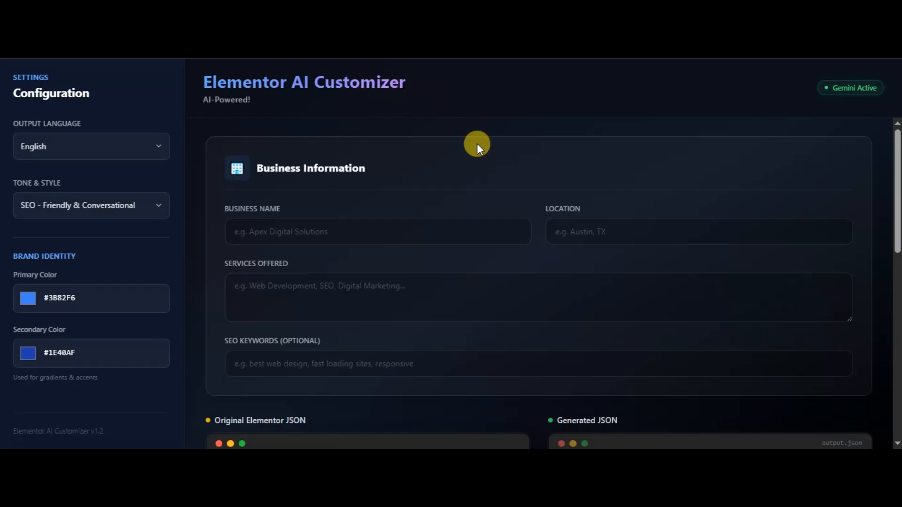
{"action": "scroll", "coordinate": [477, 144], "scroll_direction": "down", "scroll_amount": 5}
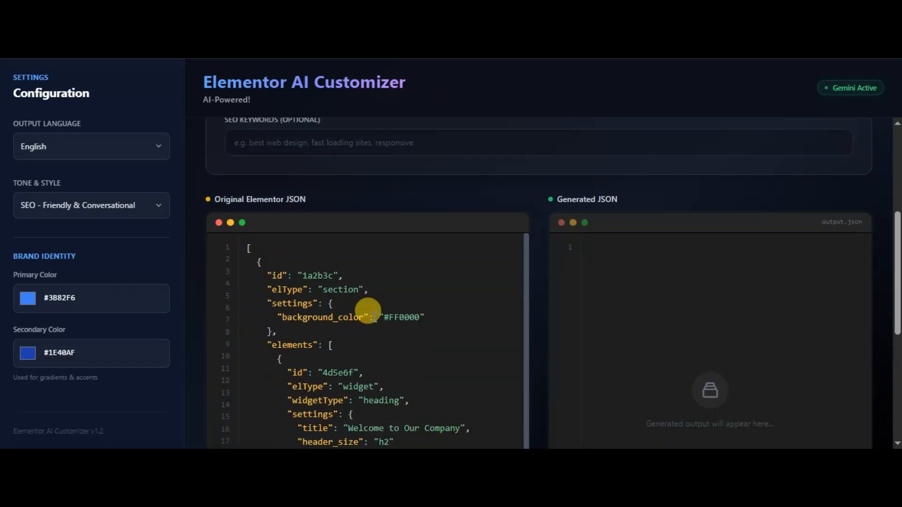
{"action": "key", "text": "ctrl+a"}
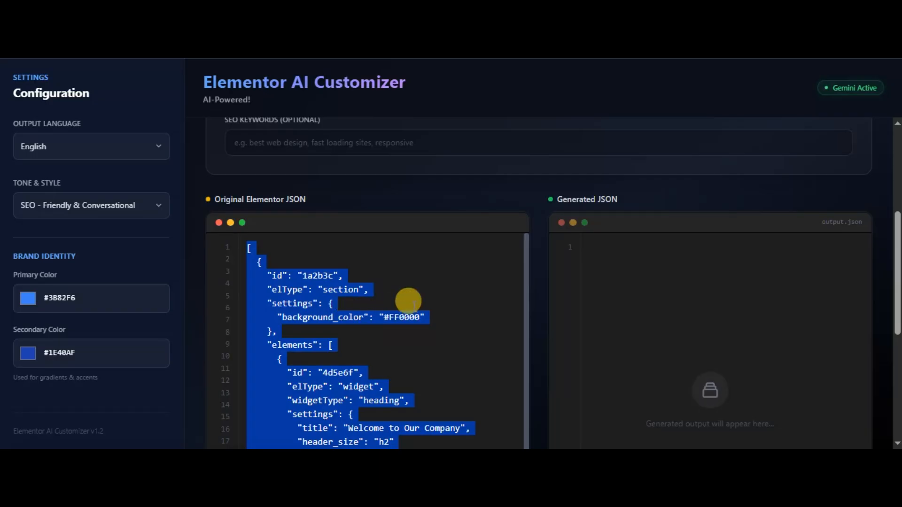
{"action": "key", "text": "ctrl+v"}
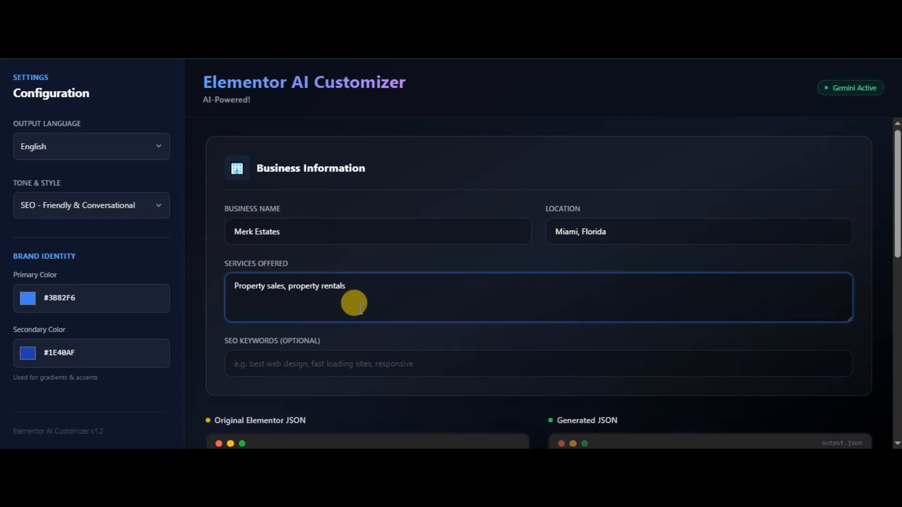
- Generate customized JSON for Merk Estates in Miami, Florida, offering property sales and property rentals
{"action": "scroll", "coordinate": [243, 227], "scroll_direction": "down", "scroll_amount": 2}
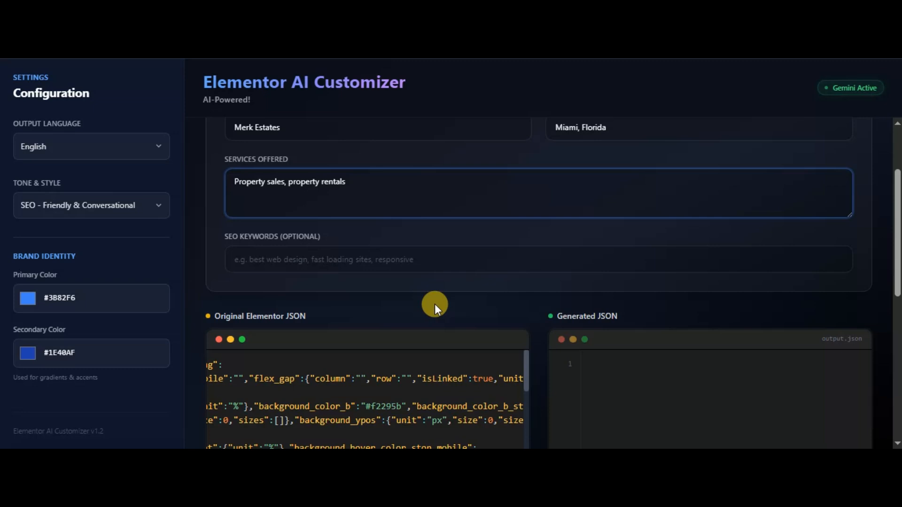
{"action": "scroll", "coordinate": [435, 303], "scroll_direction": "down", "scroll_amount": 1}
{"action": "scroll", "coordinate": [537, 308], "scroll_direction": "down", "scroll_amount": 6}
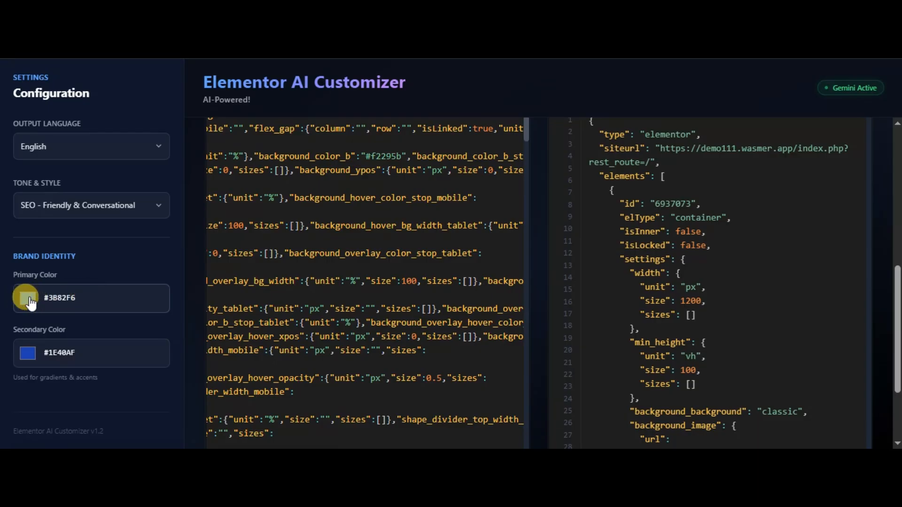
- Look through the available output languages and the tone and style options
{"action": "left_click", "coordinate": [71, 148]}
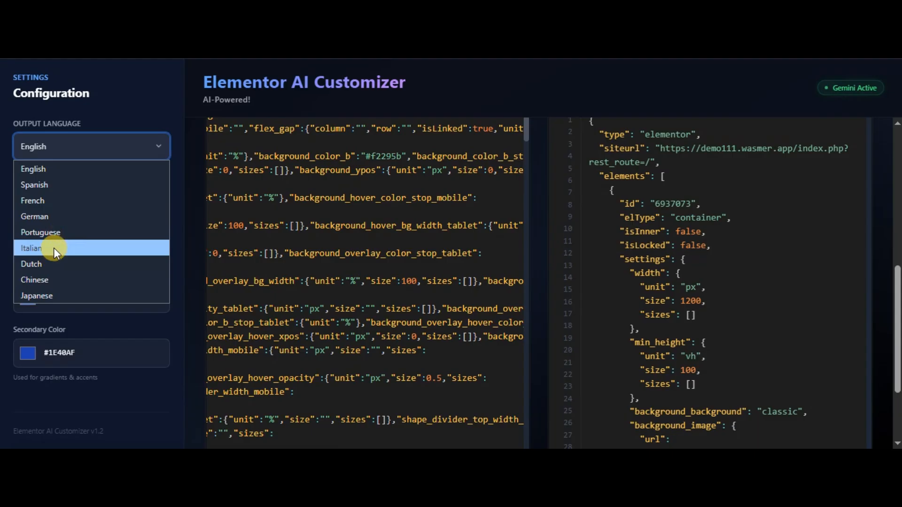
{"action": "left_click", "coordinate": [160, 117]}
{"action": "left_click", "coordinate": [95, 204]}
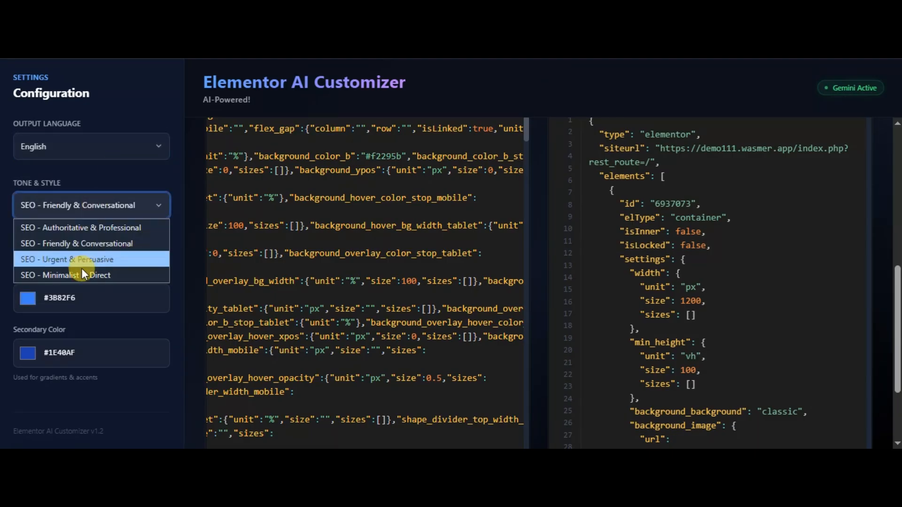
{"action": "left_click", "coordinate": [148, 109]}
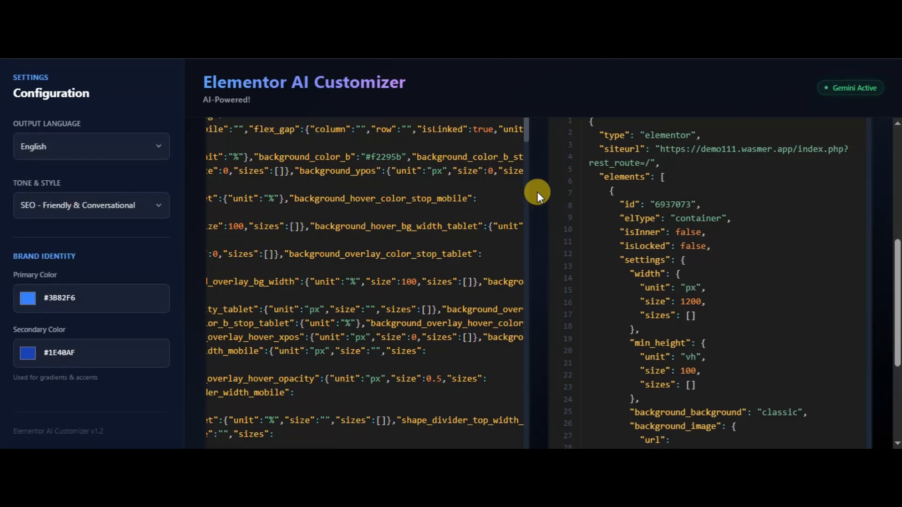
{"action": "scroll", "coordinate": [537, 192], "scroll_direction": "up", "scroll_amount": 5}
{"action": "scroll", "coordinate": [537, 192], "scroll_direction": "down", "scroll_amount": 6}
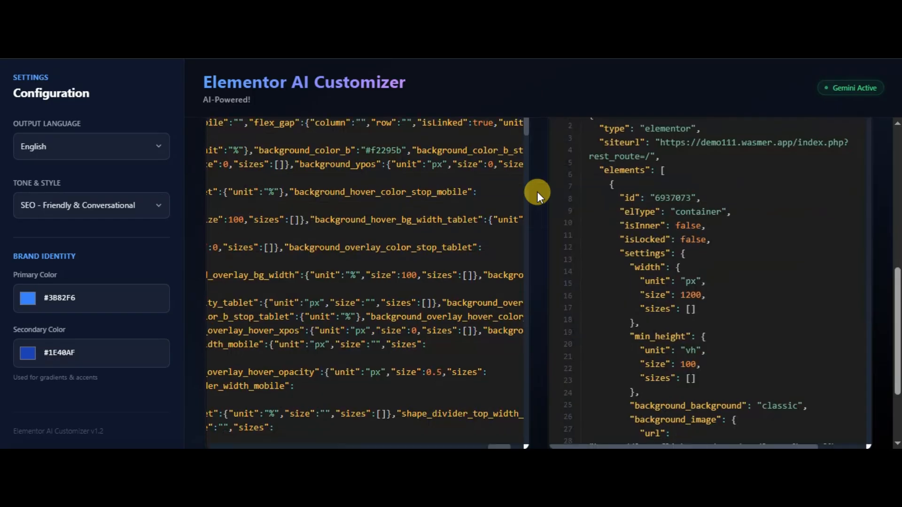
{"action": "scroll", "coordinate": [537, 191], "scroll_direction": "up", "scroll_amount": 8}
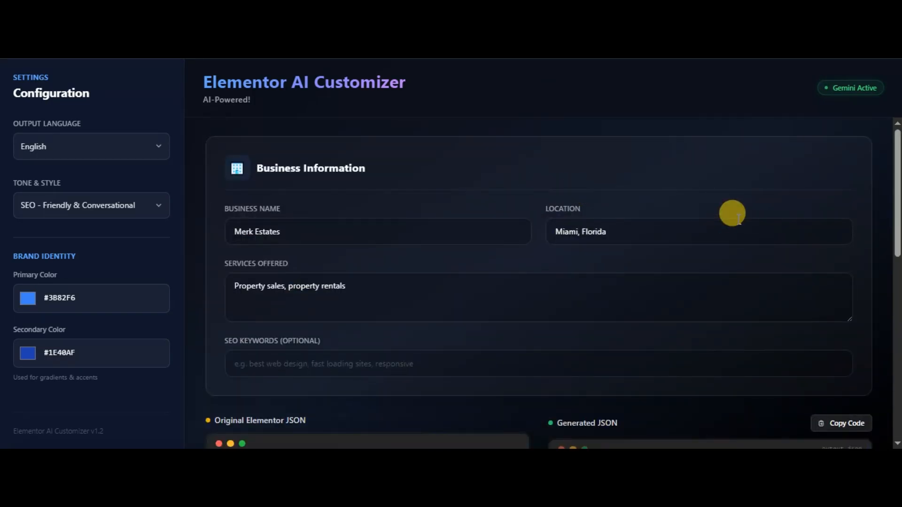
- Switch to the Elementor editor and paste the customized JSON from the other site below the existing hero section
{"action": "scroll", "coordinate": [596, 307], "scroll_direction": "down", "scroll_amount": 4}
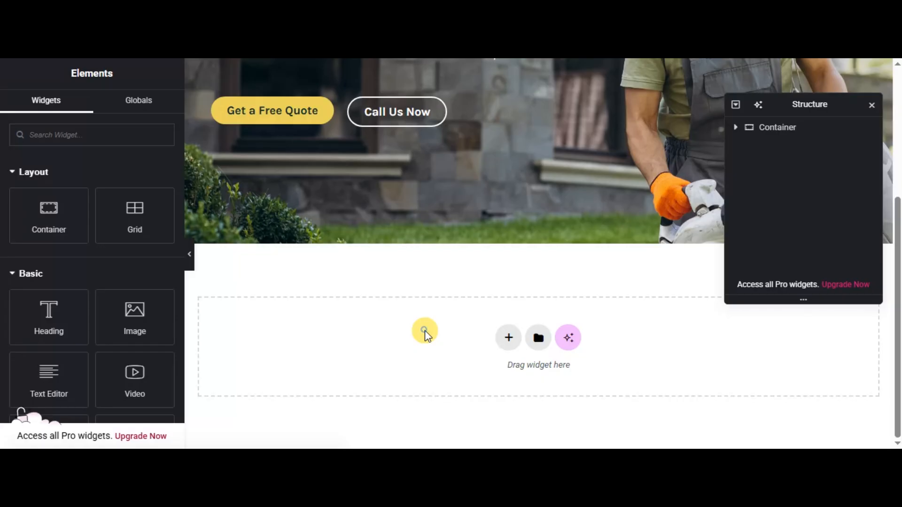
{"action": "right_click", "coordinate": [425, 334]}
{"action": "left_click", "coordinate": [445, 357]}
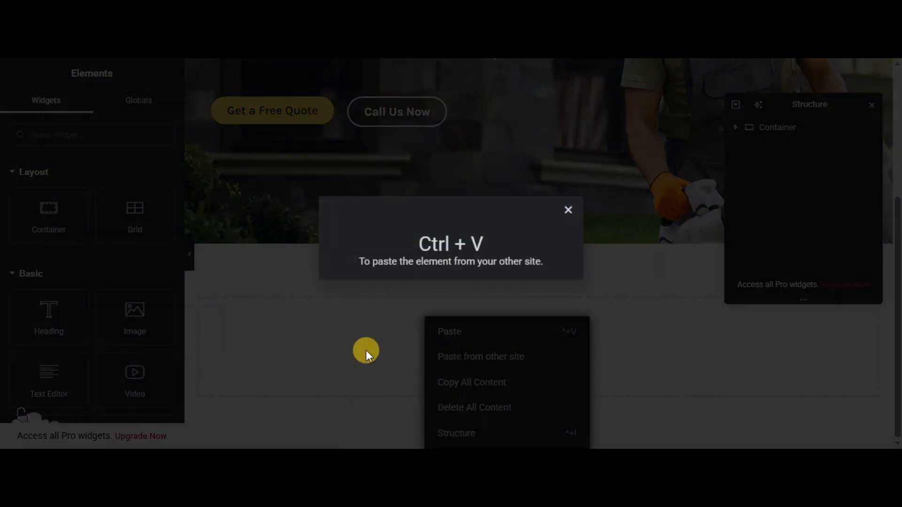
{"action": "key", "text": "ctrl+v"}
{"action": "left_click", "coordinate": [433, 201]}
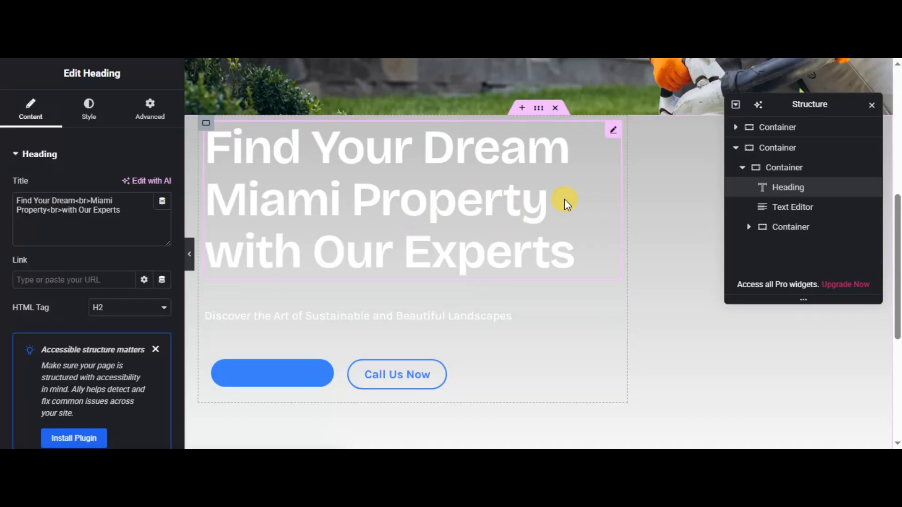
- Upload Google_AI_Studio_2026-01-10T01_52_53.399Z.png from Downloads and set it as the new Miami property container's background image
{"action": "scroll", "coordinate": [395, 263], "scroll_direction": "up", "scroll_amount": 4}
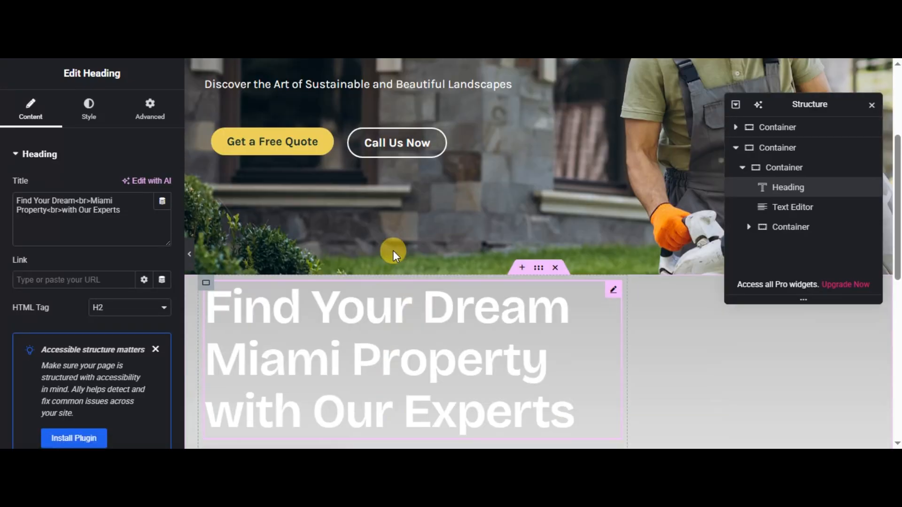
{"action": "scroll", "coordinate": [392, 276], "scroll_direction": "down", "scroll_amount": 4}
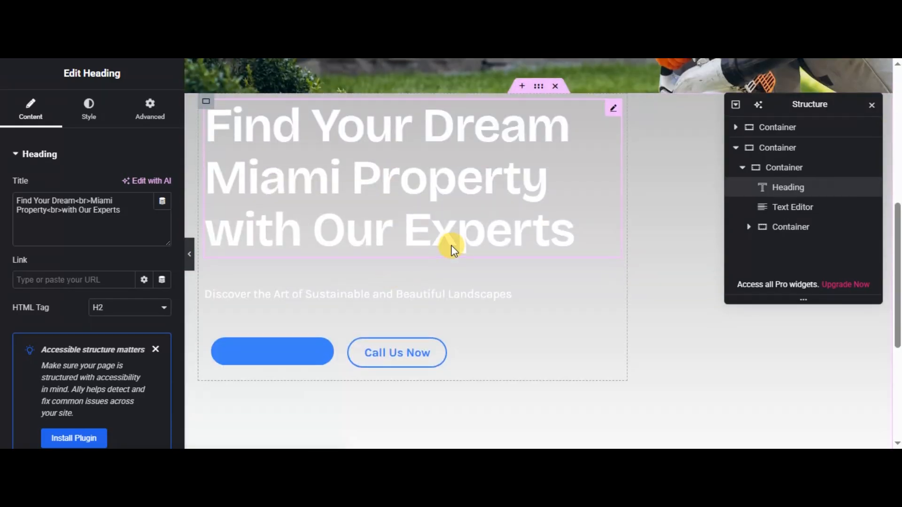
{"action": "scroll", "coordinate": [452, 245], "scroll_direction": "up", "scroll_amount": 1}
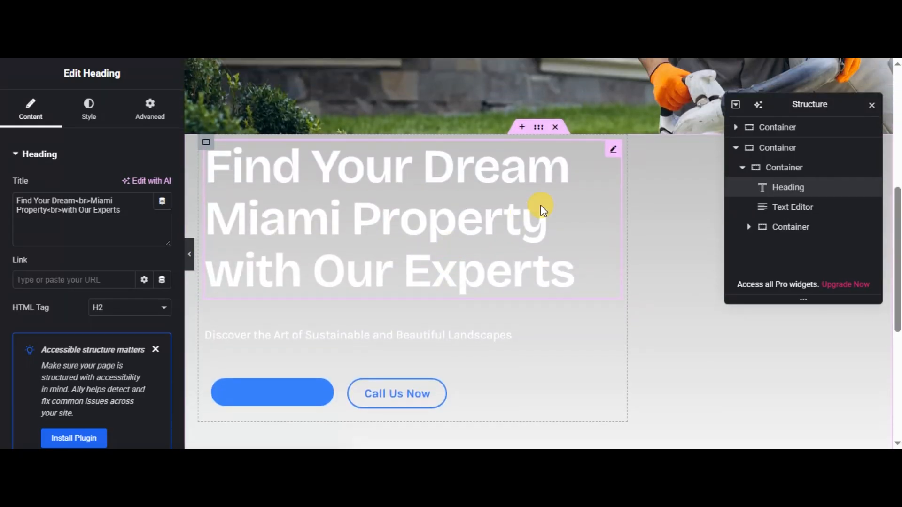
{"action": "left_click", "coordinate": [539, 132]}
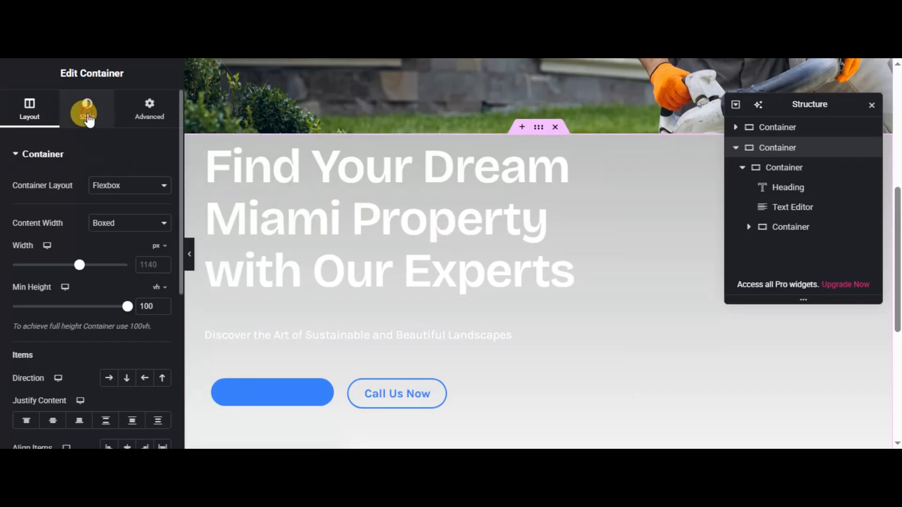
{"action": "left_click", "coordinate": [89, 120]}
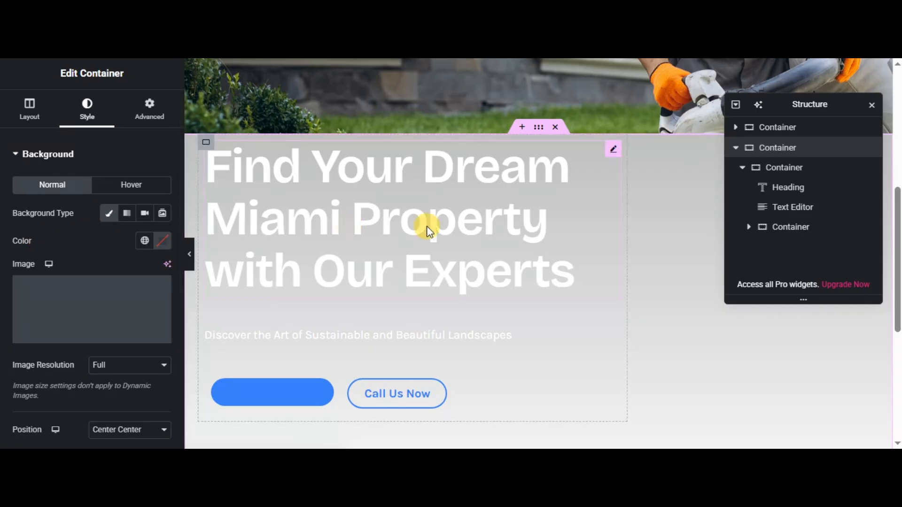
{"action": "left_click", "coordinate": [87, 303]}
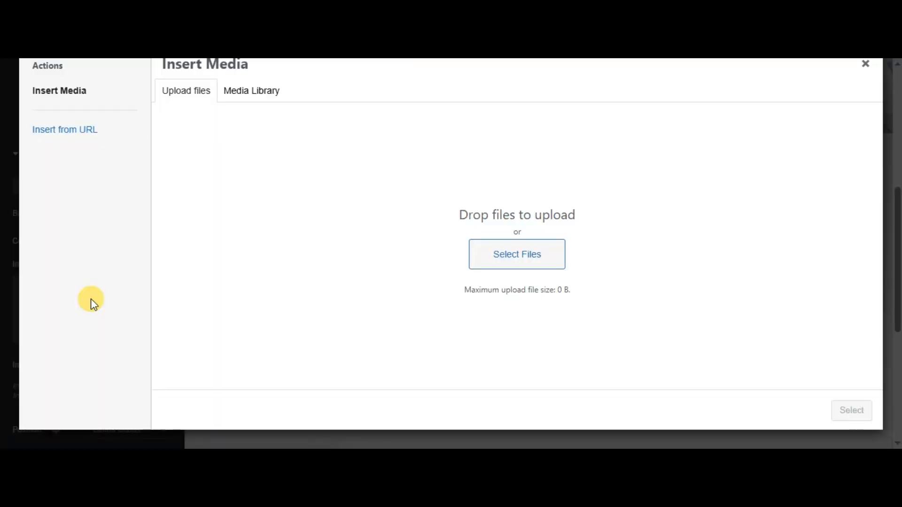
{"action": "left_click", "coordinate": [488, 250]}
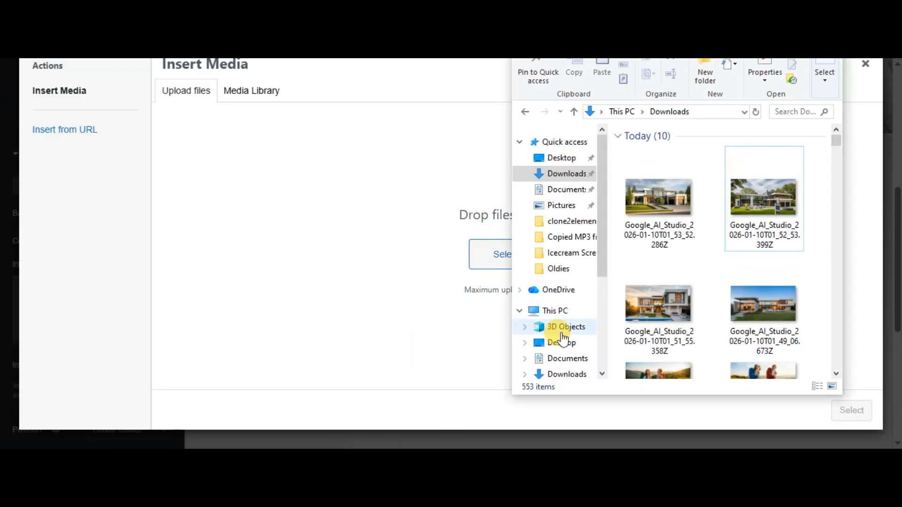
{"action": "left_click_drag", "start_coordinate": [763, 206], "coordinate": [401, 244]}
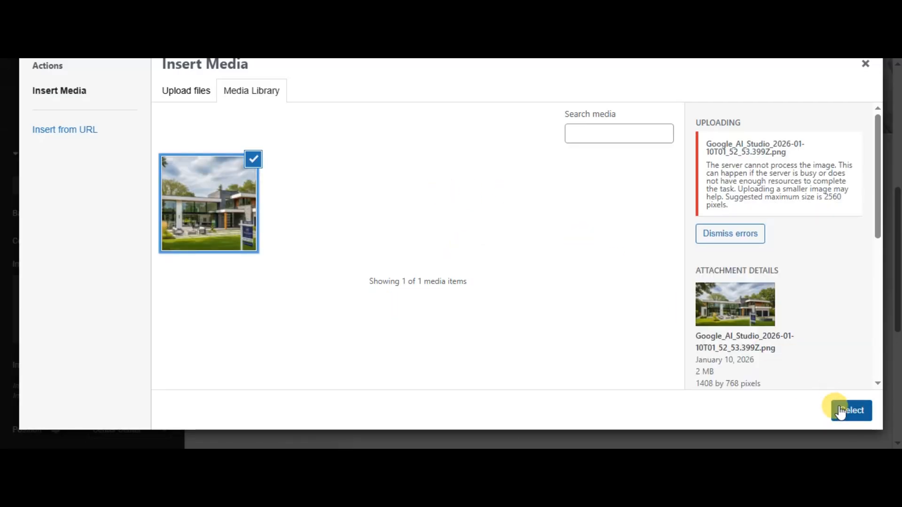
{"action": "left_click", "coordinate": [845, 410]}
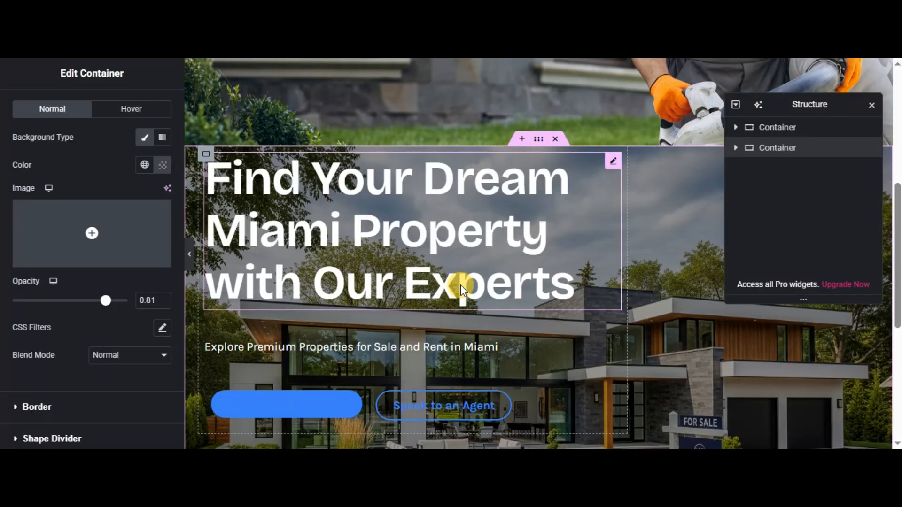
- Compare the Miami property hero's heading, text, buttons and background with the original landscaping hero above it
{"action": "scroll", "coordinate": [514, 232], "scroll_direction": "down", "scroll_amount": 2}
{"action": "scroll", "coordinate": [514, 232], "scroll_direction": "up", "scroll_amount": 4}
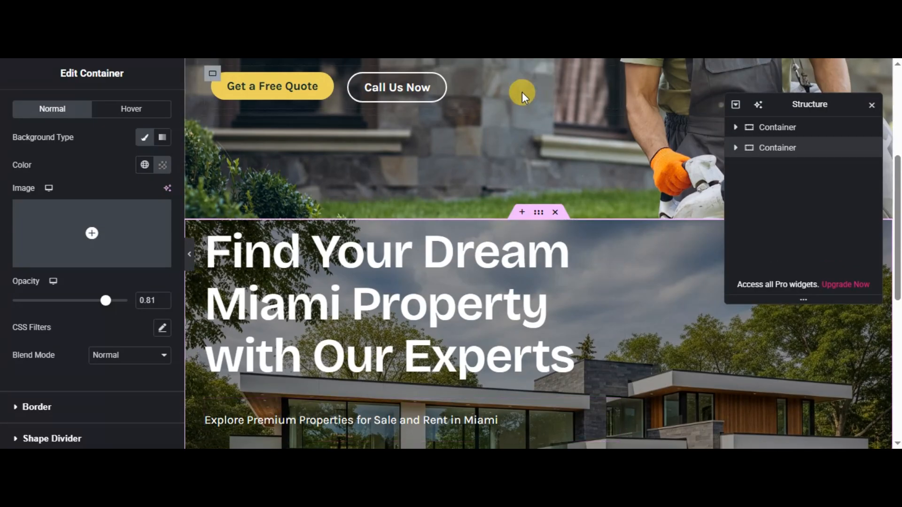
{"action": "scroll", "coordinate": [473, 251], "scroll_direction": "down", "scroll_amount": 2}
{"action": "scroll", "coordinate": [537, 249], "scroll_direction": "down", "scroll_amount": 2}
{"action": "scroll", "coordinate": [514, 258], "scroll_direction": "up", "scroll_amount": 2}
{"action": "scroll", "coordinate": [513, 262], "scroll_direction": "down", "scroll_amount": 2}
{"action": "scroll", "coordinate": [513, 264], "scroll_direction": "up", "scroll_amount": 1}
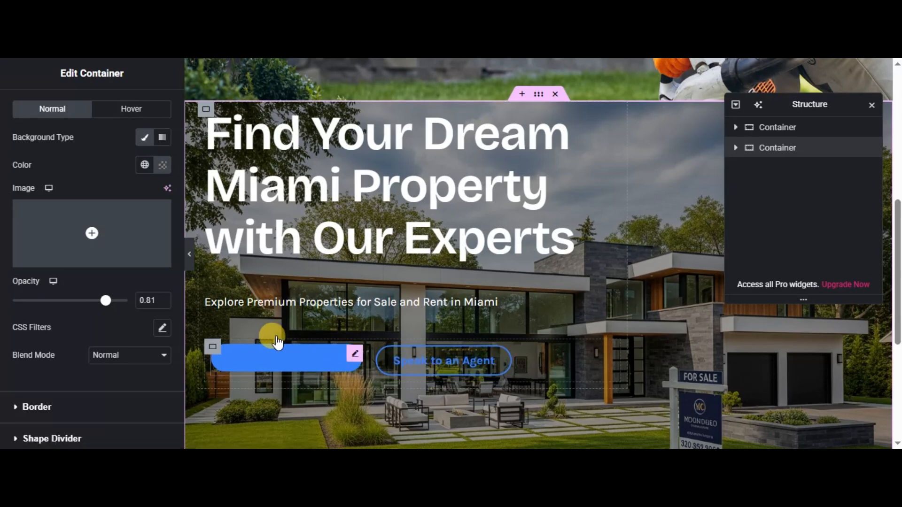
{"action": "scroll", "coordinate": [456, 210], "scroll_direction": "up", "scroll_amount": 1}
{"action": "scroll", "coordinate": [455, 210], "scroll_direction": "down", "scroll_amount": 1}
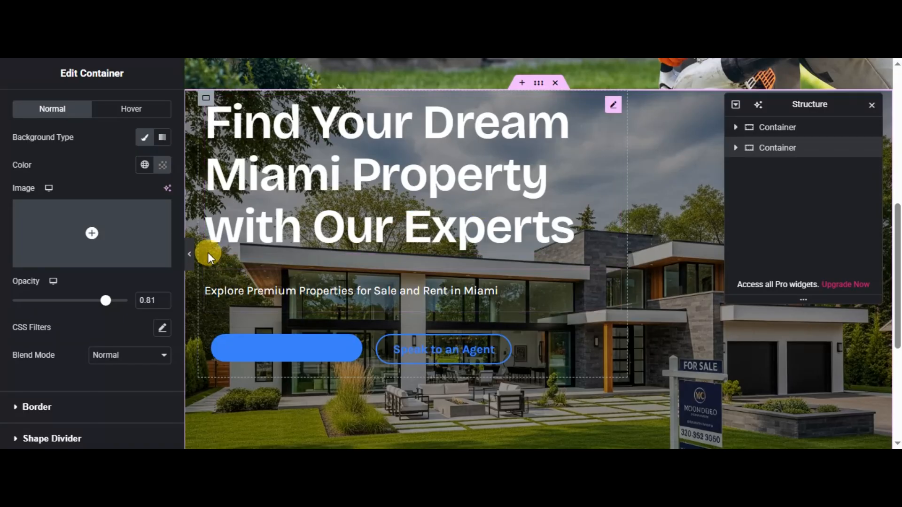
- View the Miami property hero at full width with the editor panel hidden, and restore the panel
{"action": "left_click", "coordinate": [190, 254]}
{"action": "scroll", "coordinate": [526, 215], "scroll_direction": "down", "scroll_amount": 1}
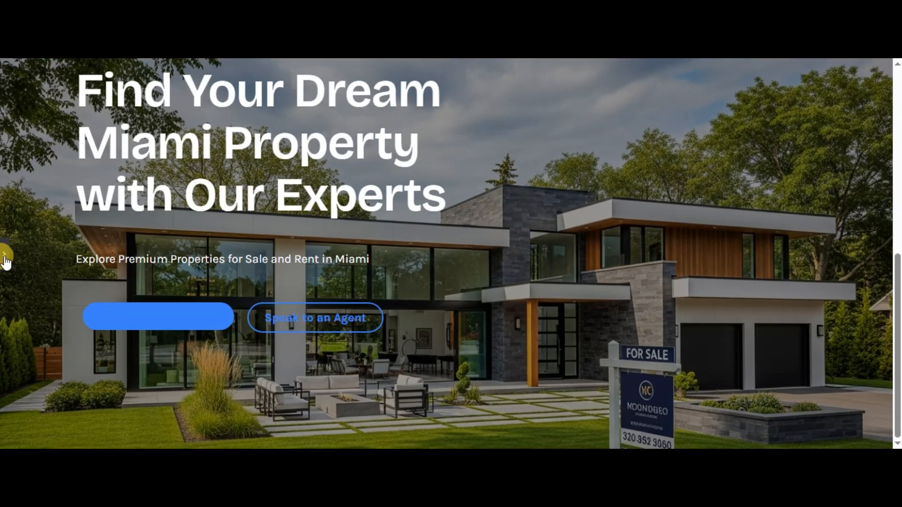
{"action": "left_click", "coordinate": [4, 254]}
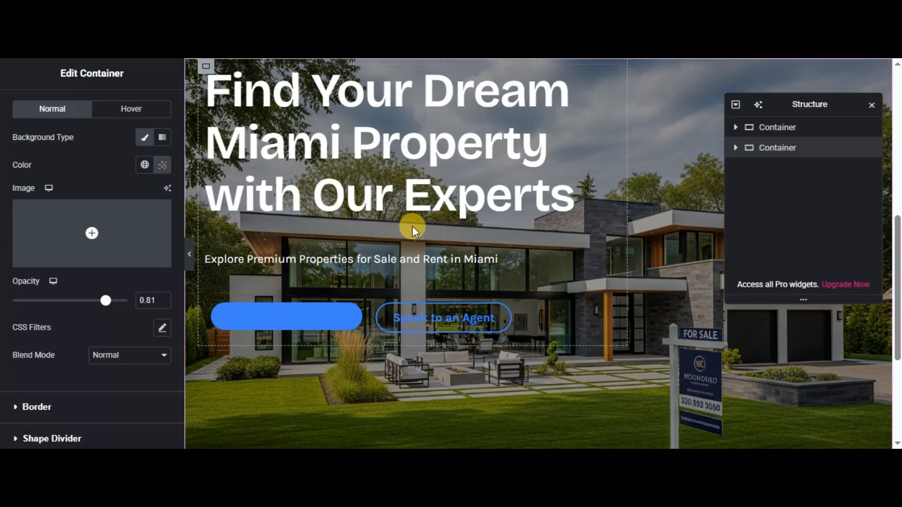
{"action": "mouse_move", "coordinate": [317, 306]}
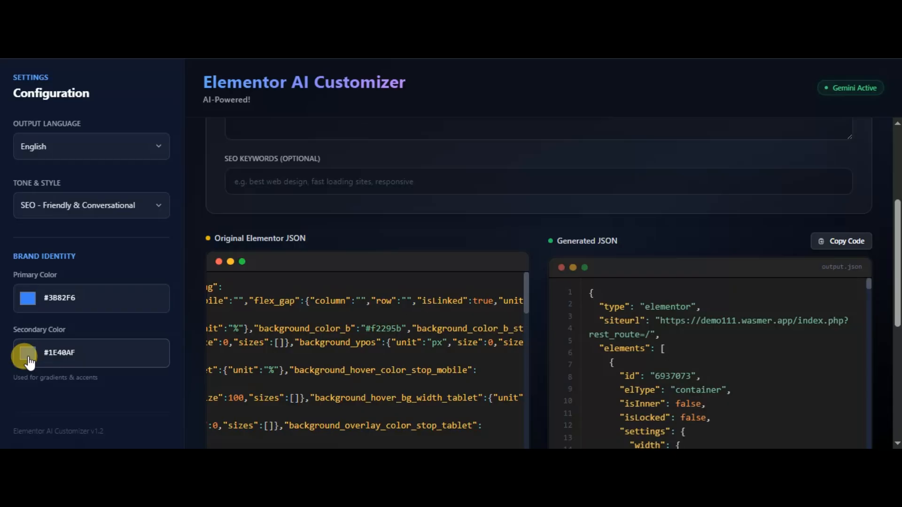
- Switch to Code2Prompt, clear all existing input and output, and set the input type to Full page
{"action": "left_click", "coordinate": [28, 358]}
{"action": "left_click", "coordinate": [268, 112]}
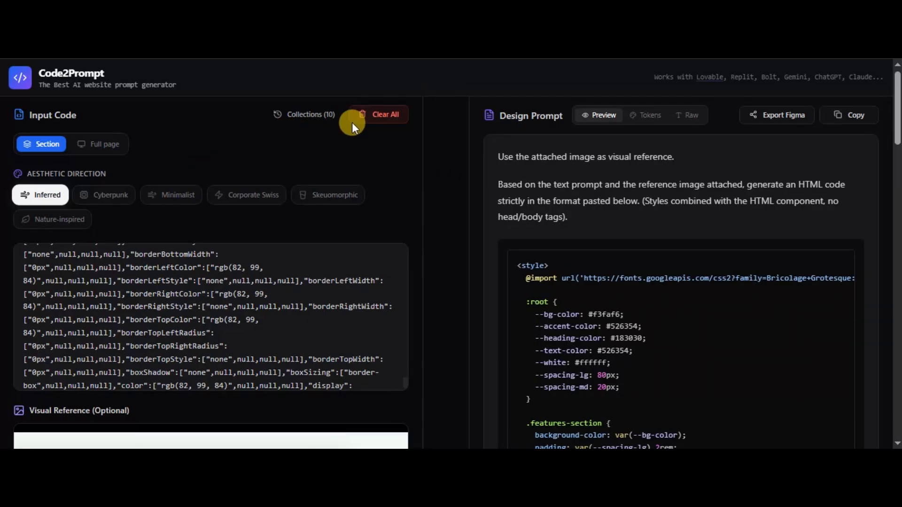
{"action": "left_click", "coordinate": [378, 115]}
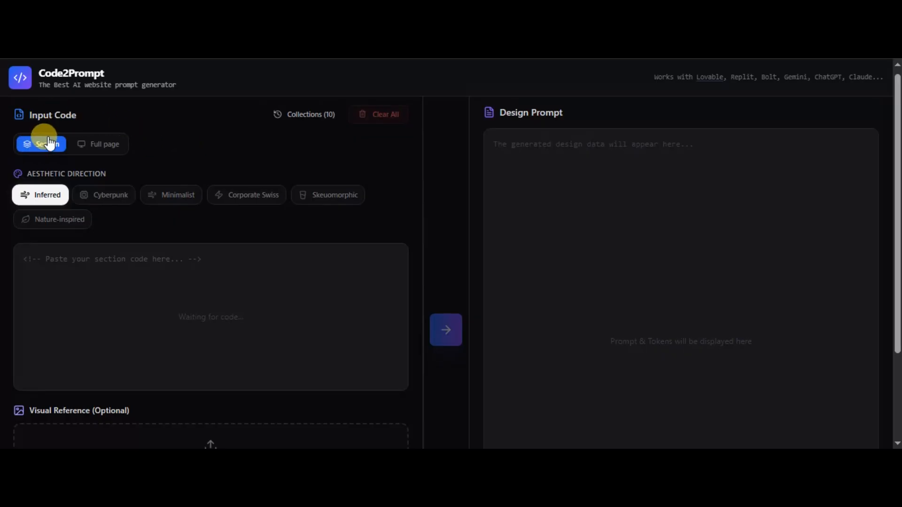
{"action": "left_click", "coordinate": [111, 144]}
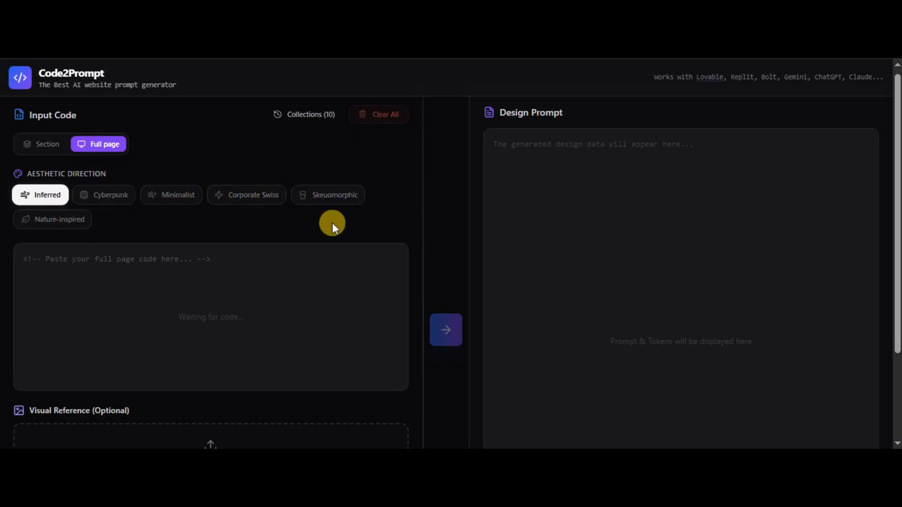
- Examine the full-page input form with its visual reference area and browse the recent collections
{"action": "scroll", "coordinate": [276, 296], "scroll_direction": "down", "scroll_amount": 3}
{"action": "scroll", "coordinate": [276, 296], "scroll_direction": "up", "scroll_amount": 1}
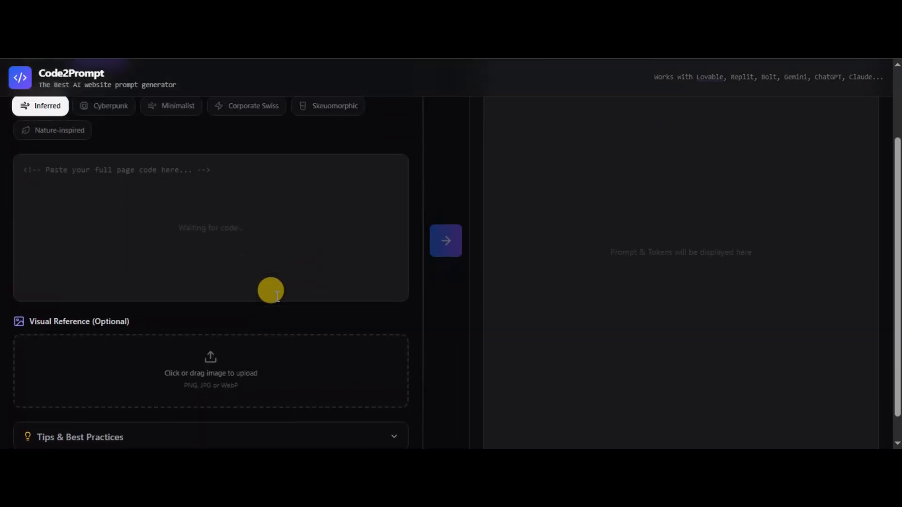
{"action": "scroll", "coordinate": [408, 178], "scroll_direction": "up", "scroll_amount": 2}
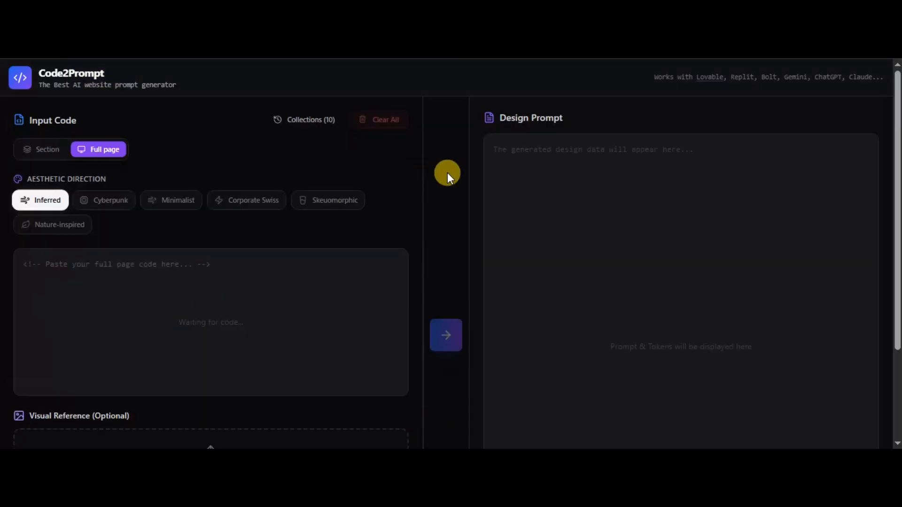
{"action": "left_click", "coordinate": [291, 120]}
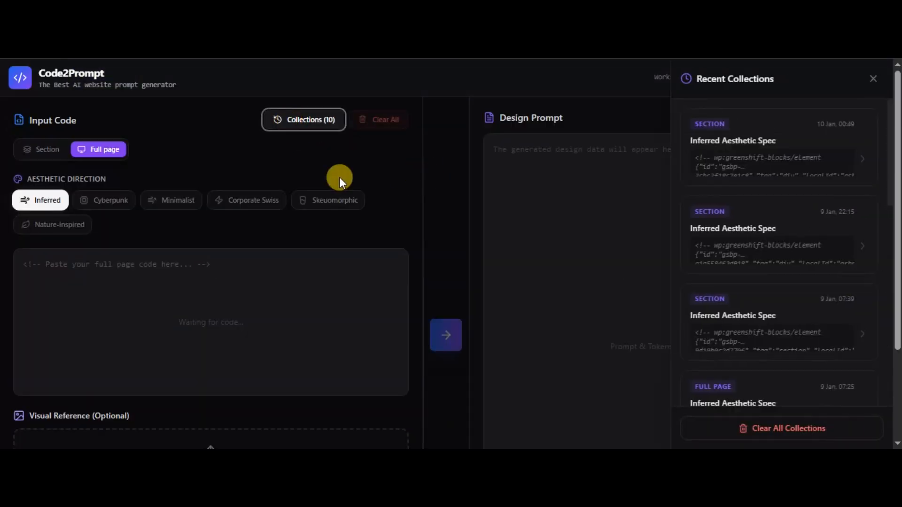
{"action": "scroll", "coordinate": [771, 257], "scroll_direction": "down", "scroll_amount": 10}
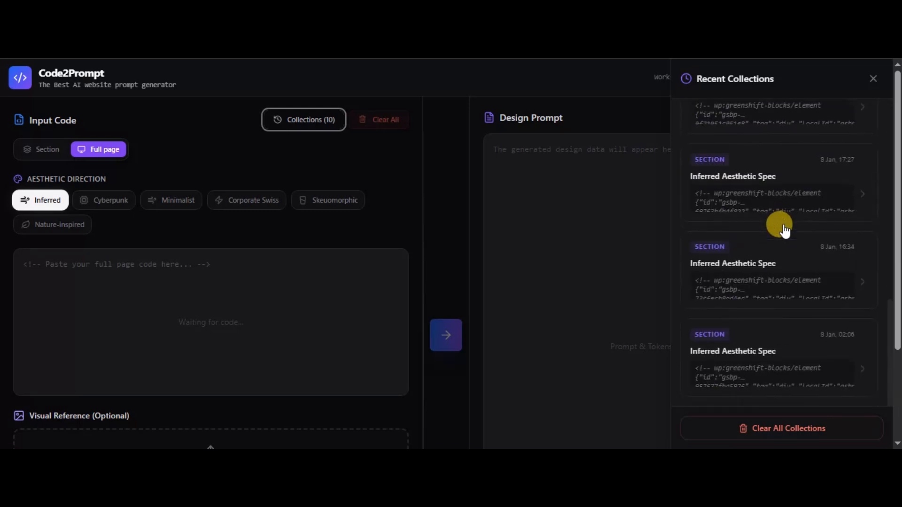
{"action": "scroll", "coordinate": [763, 175], "scroll_direction": "up", "scroll_amount": 10}
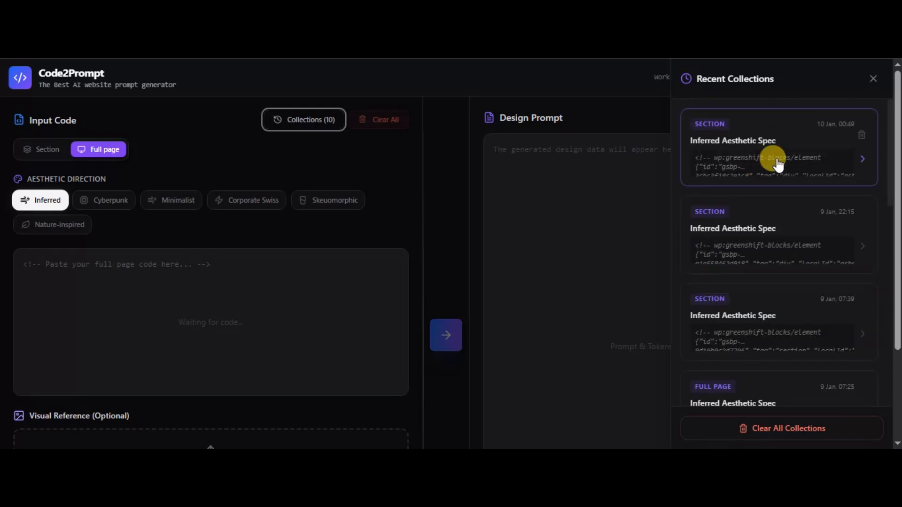
{"action": "left_click", "coordinate": [872, 78]}
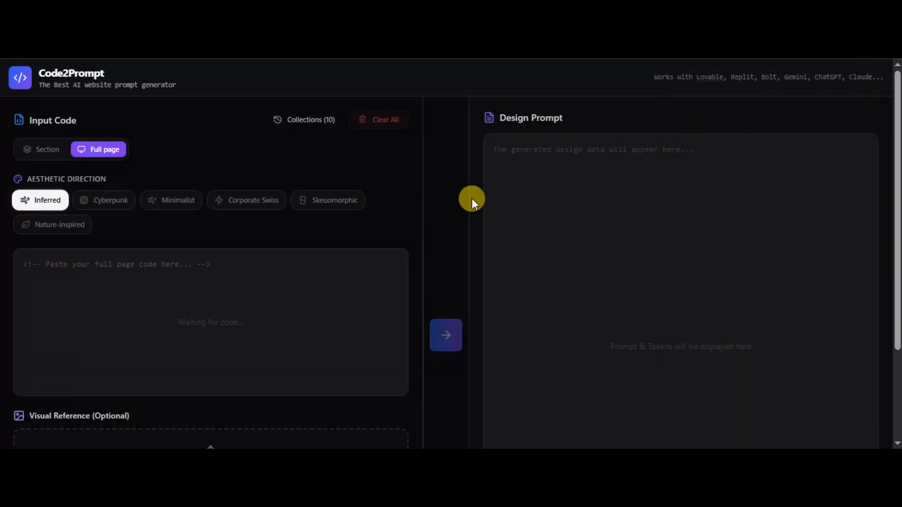
{"action": "scroll", "coordinate": [559, 210], "scroll_direction": "down", "scroll_amount": 3}
{"action": "scroll", "coordinate": [559, 210], "scroll_direction": "up", "scroll_amount": 3}
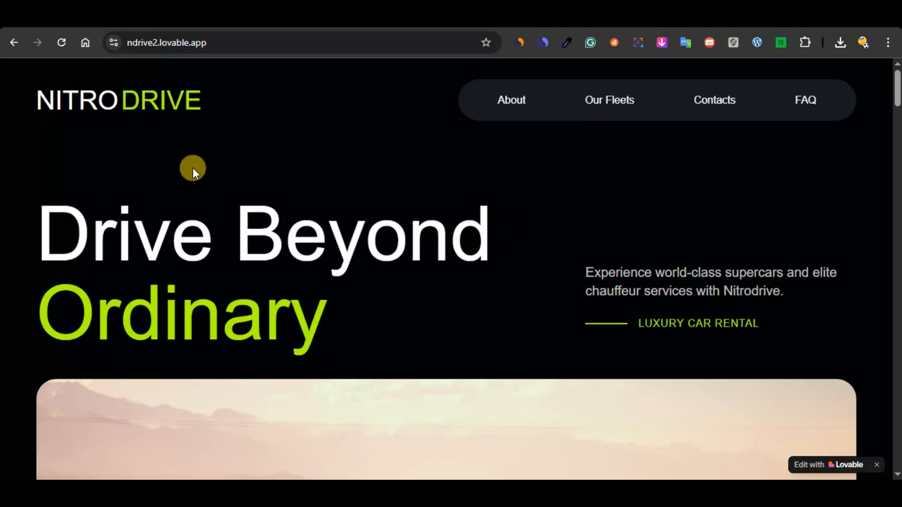
- Examine the NitroDrive page at ndrive2.lovable.app from the hero through the statistics, fleet showcase and pricing sections to the footer
{"action": "scroll", "coordinate": [510, 252], "scroll_direction": "down", "scroll_amount": 10}
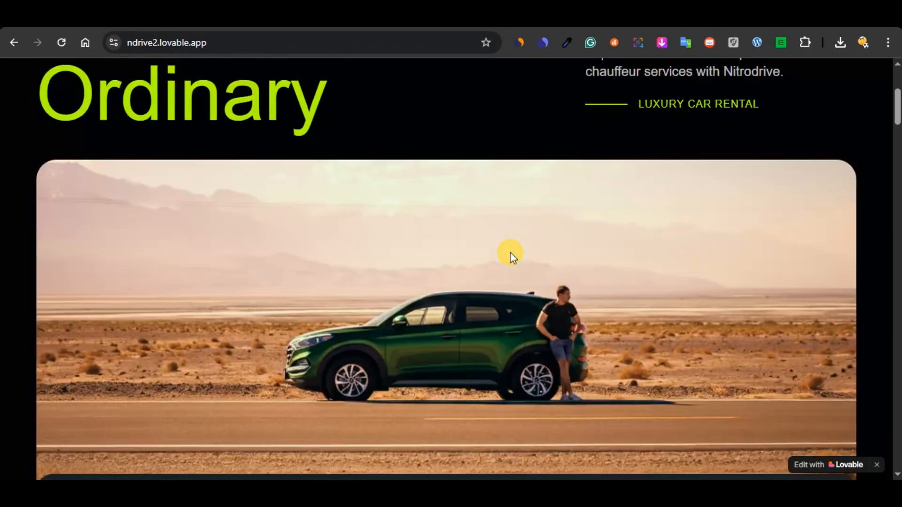
{"action": "scroll", "coordinate": [510, 253], "scroll_direction": "down", "scroll_amount": 3}
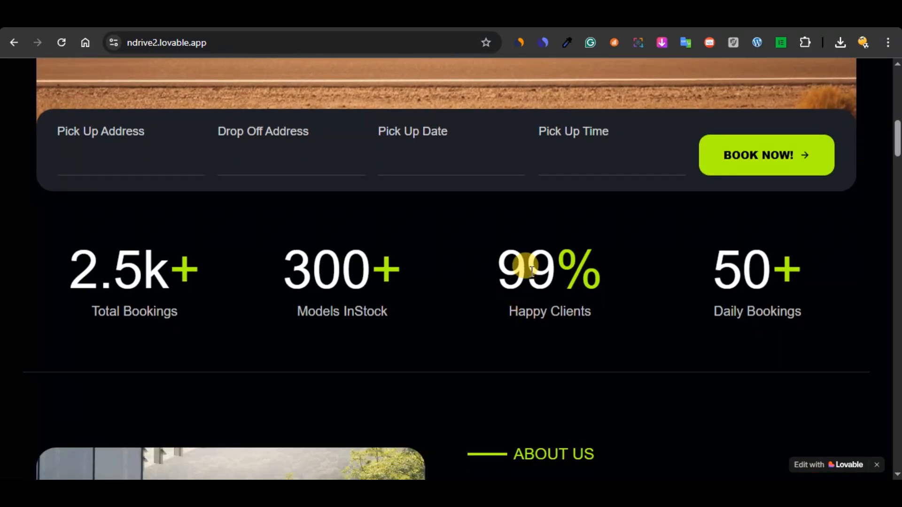
{"action": "scroll", "coordinate": [532, 269], "scroll_direction": "down", "scroll_amount": 3}
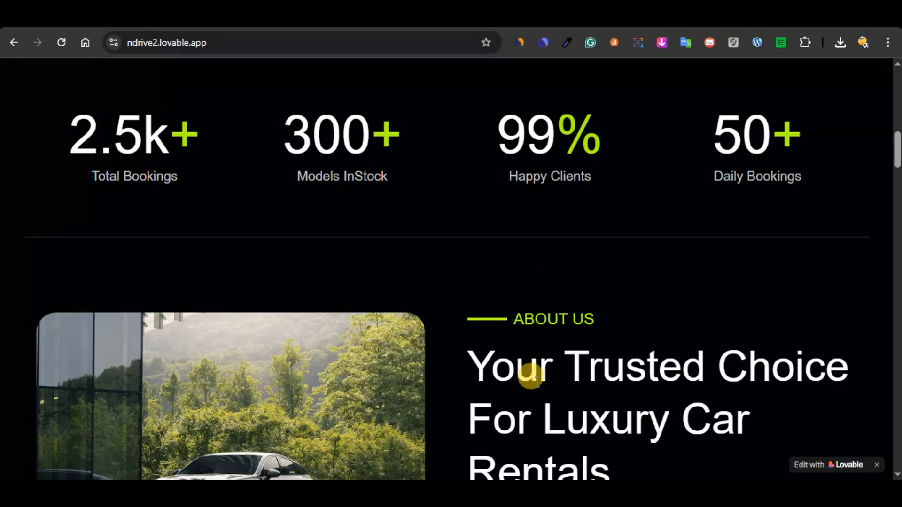
{"action": "scroll", "coordinate": [531, 376], "scroll_direction": "down", "scroll_amount": 20}
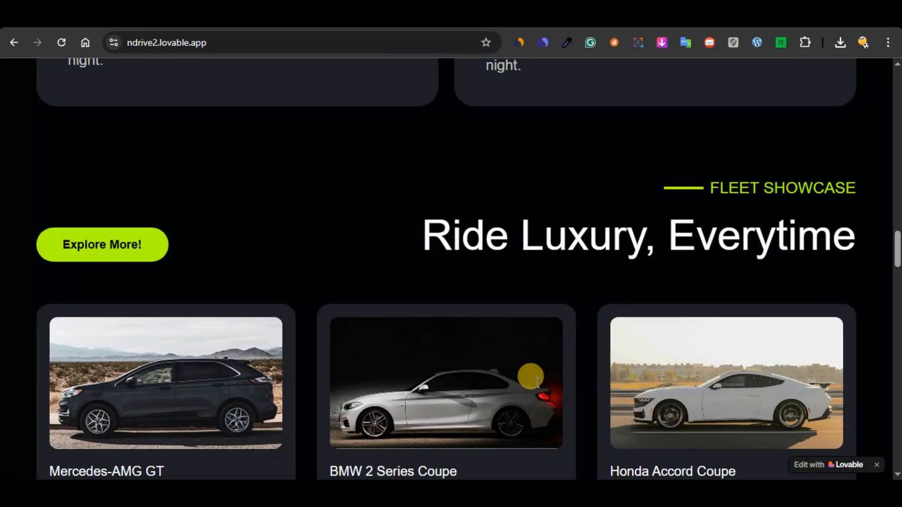
{"action": "scroll", "coordinate": [531, 376], "scroll_direction": "down", "scroll_amount": 20}
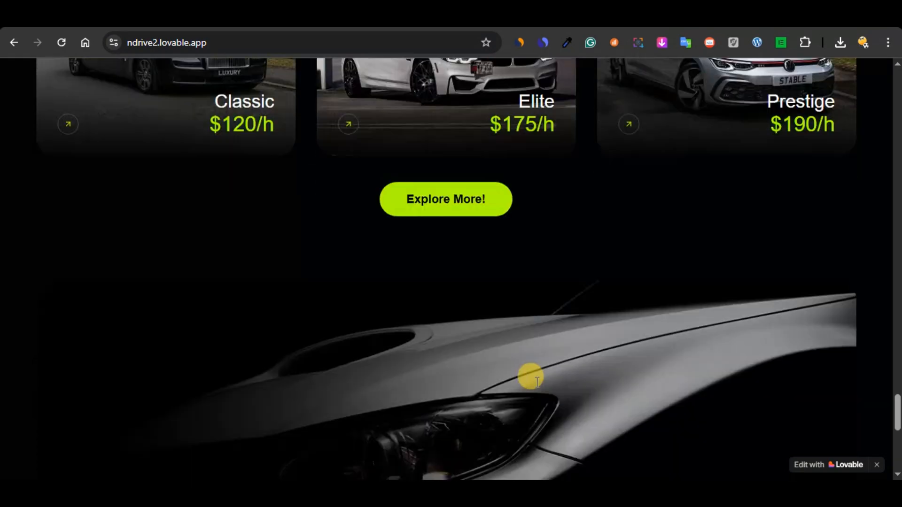
{"action": "scroll", "coordinate": [531, 376], "scroll_direction": "down", "scroll_amount": 10}
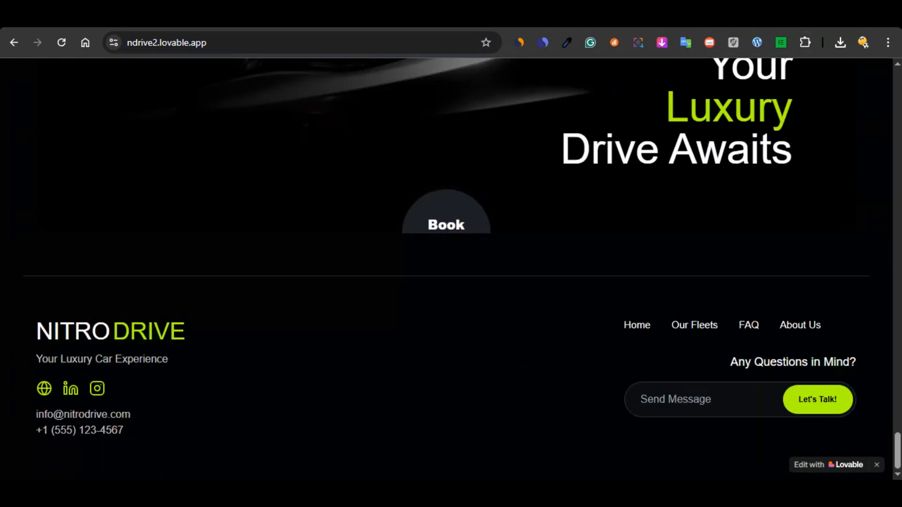
- Switch to the NitroDrive page at ndnew.lovable.app and examine its hero, about and testimonials sections for comparison
{"action": "key", "text": "ctrl+Tab"}
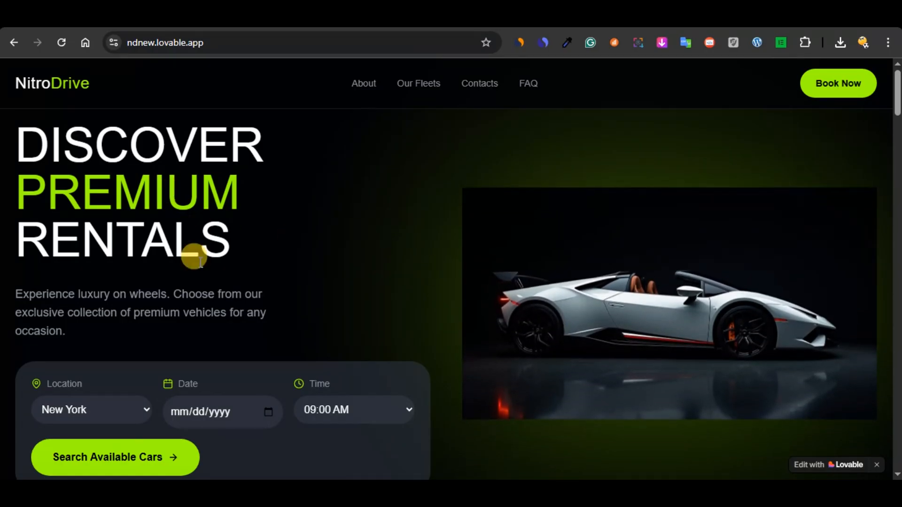
{"action": "scroll", "coordinate": [535, 227], "scroll_direction": "down", "scroll_amount": 20}
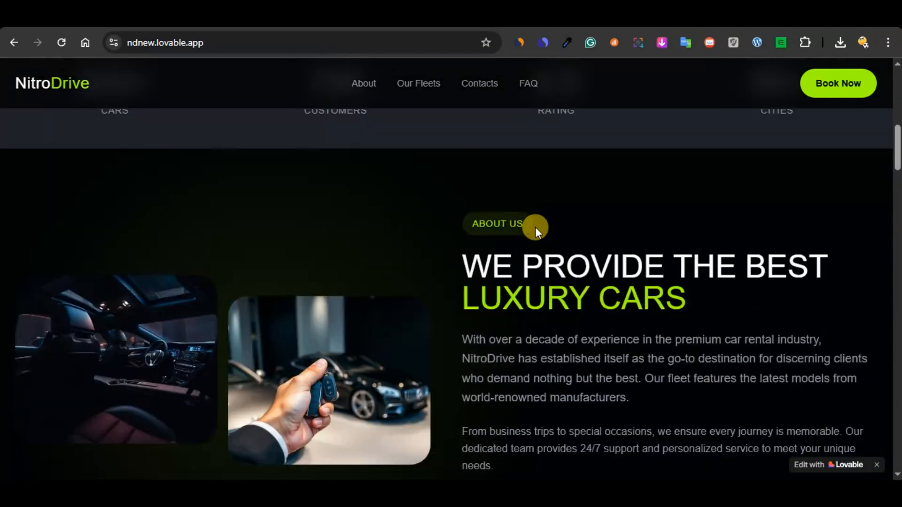
{"action": "scroll", "coordinate": [534, 227], "scroll_direction": "down", "scroll_amount": 20}
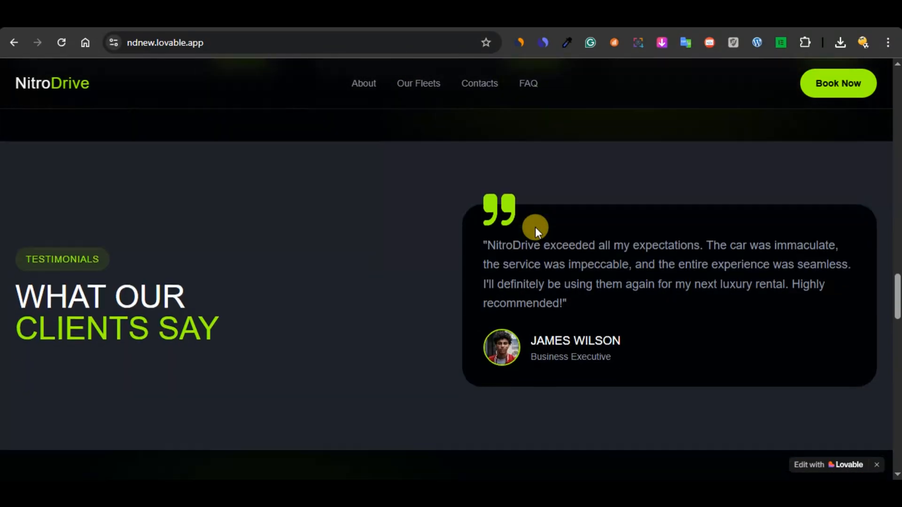
{"action": "scroll", "coordinate": [534, 227], "scroll_direction": "down", "scroll_amount": 10}
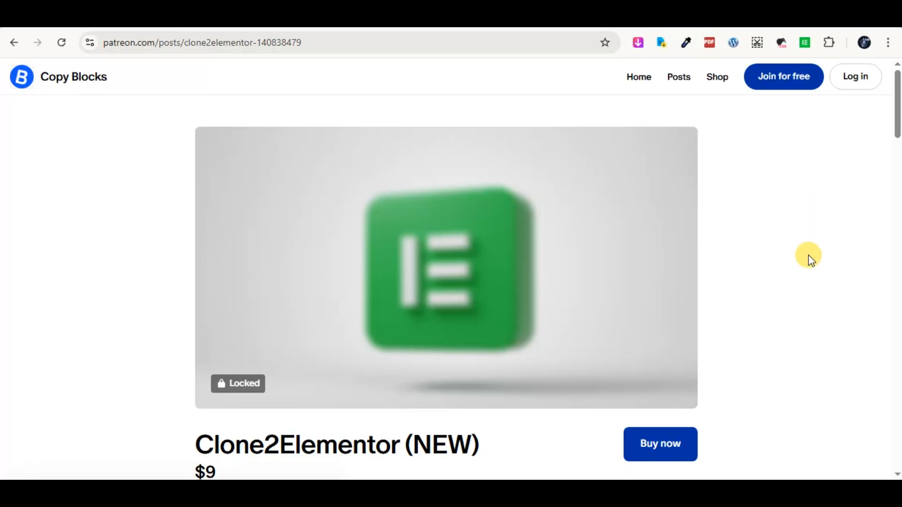
- Review the platform list in the Clone2Elementor post on Patreon and open the free membership sign-up for Copy Blocks
{"action": "scroll", "coordinate": [809, 259], "scroll_direction": "down", "scroll_amount": 10}
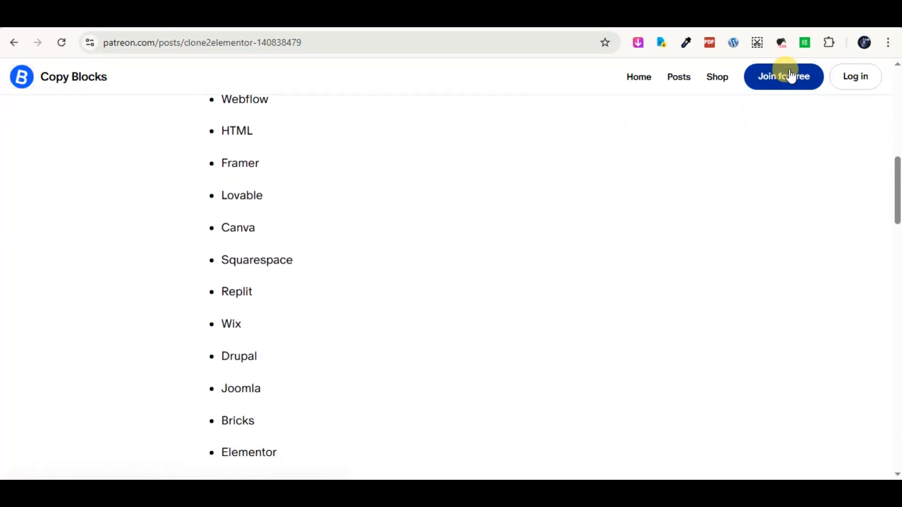
{"action": "left_click", "coordinate": [786, 78]}
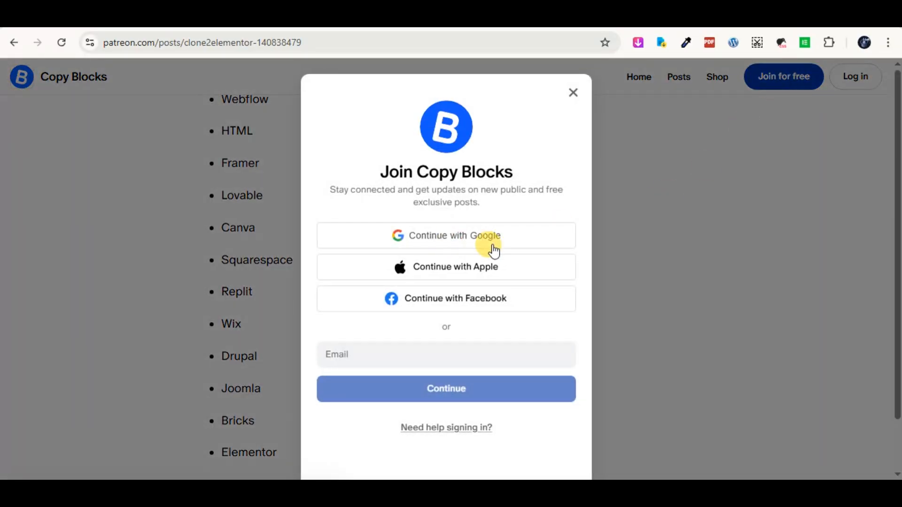